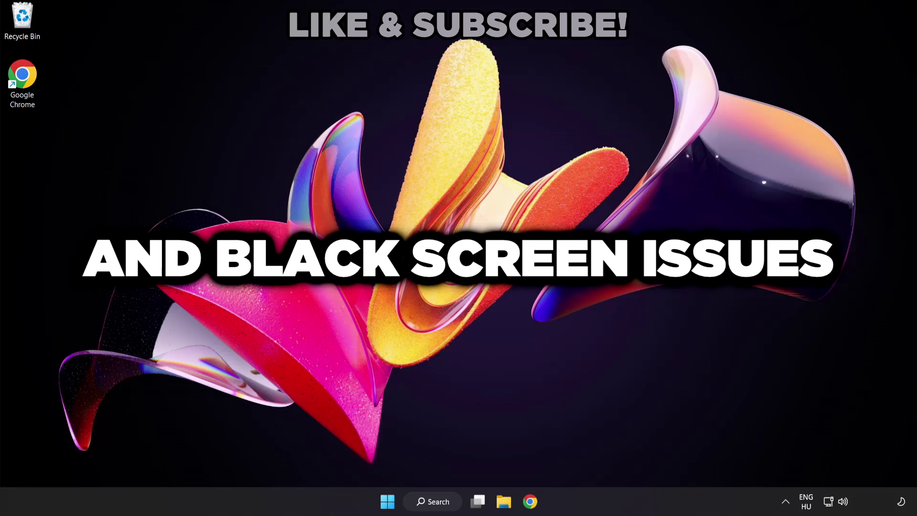
Search Windows for 'device manager'.
click(444, 507)
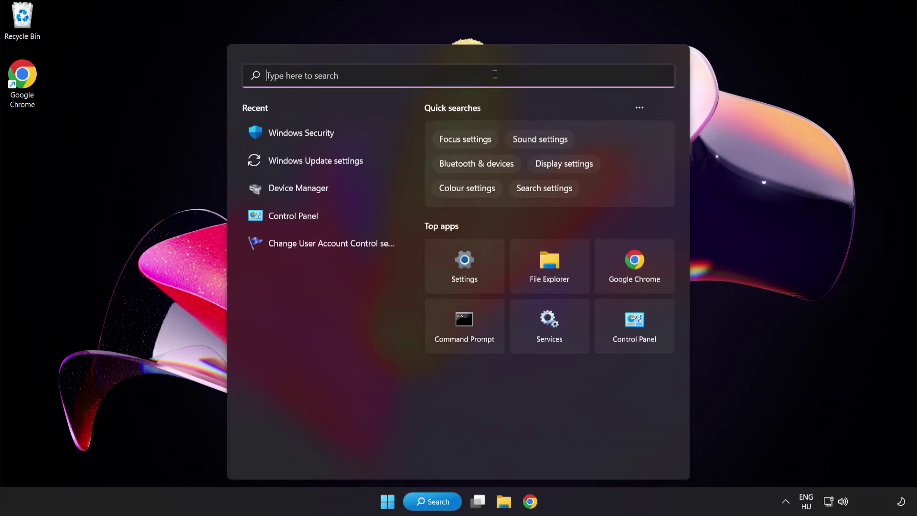
text(device manag)
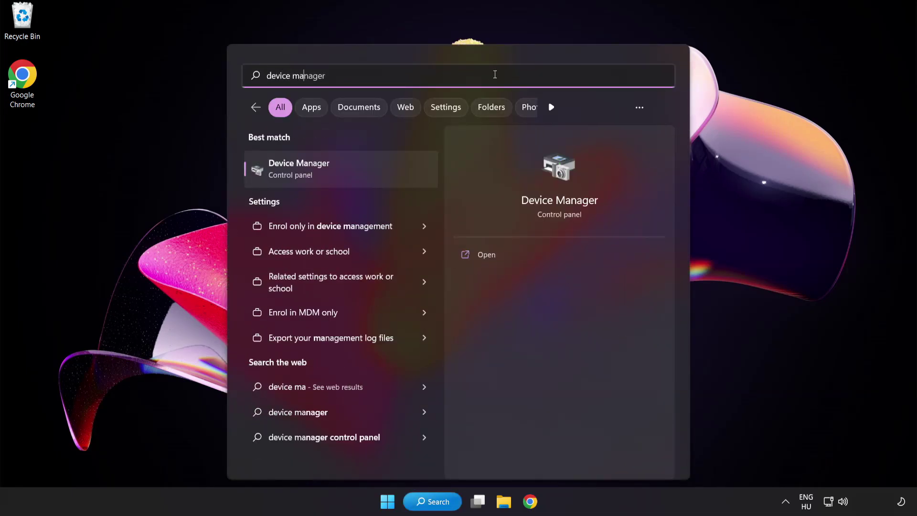
text(er)
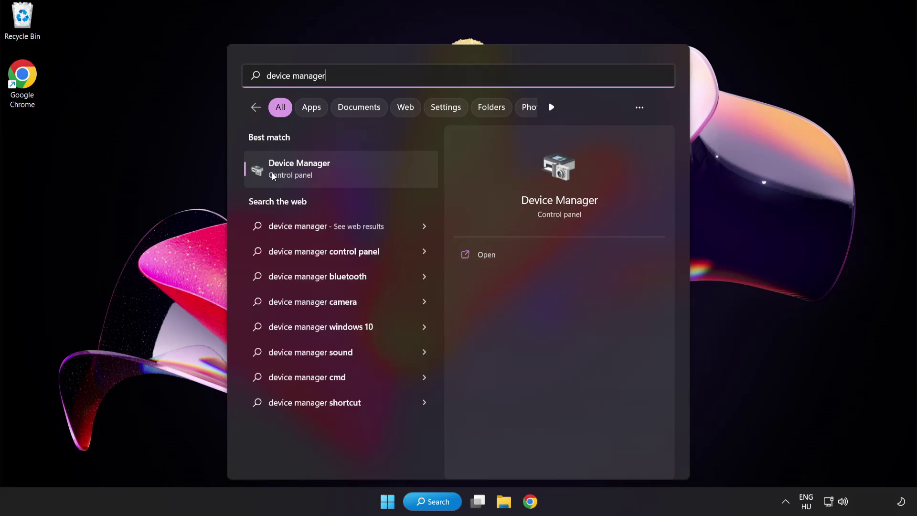
Open Device Manager and bring up the Update driver option for the VMware SVGA 3D display adapter.
click(365, 171)
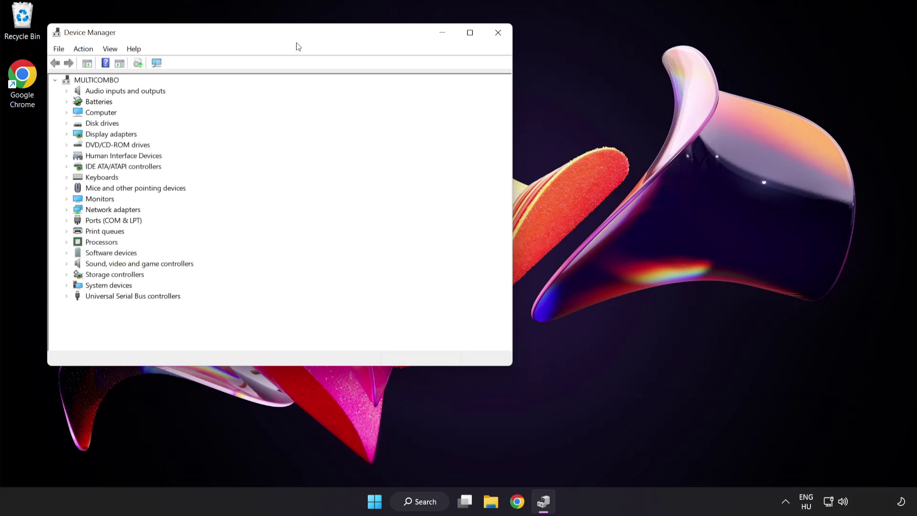
drag(295, 36, 449, 95)
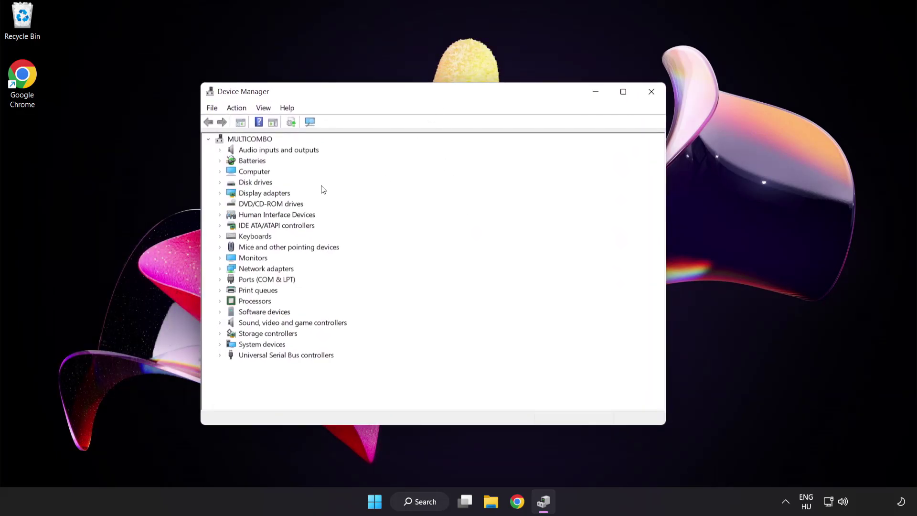
click(268, 195)
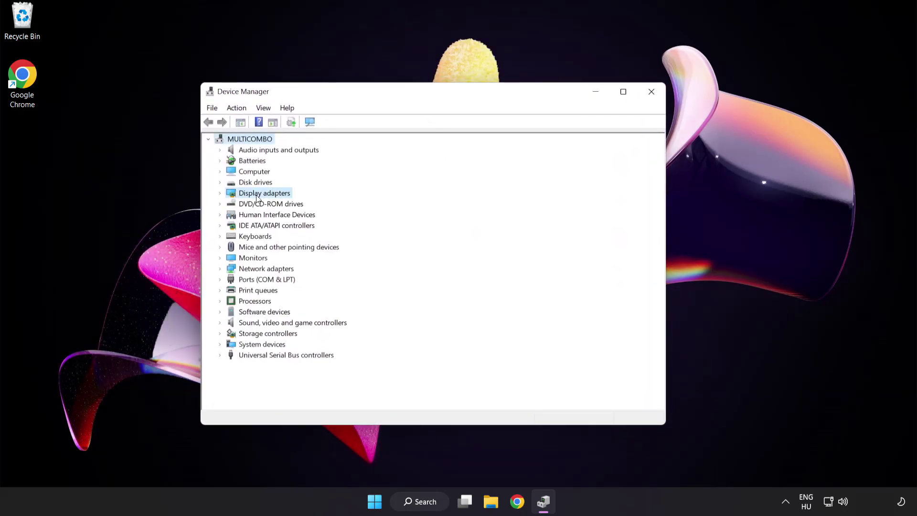
click(220, 193)
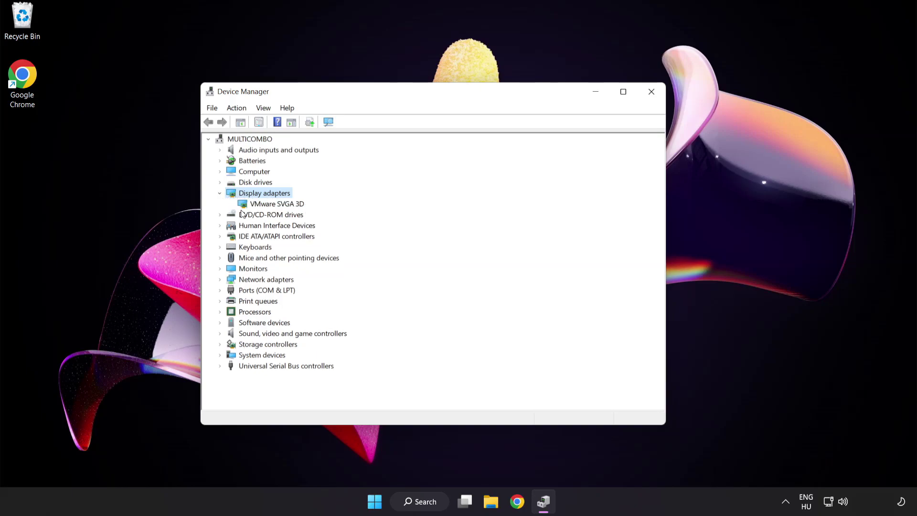
click(237, 205)
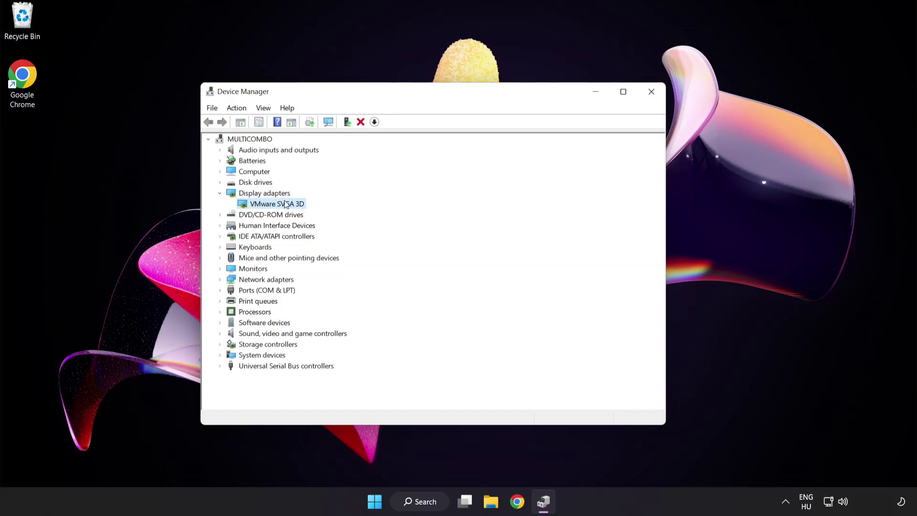
right_click(269, 204)
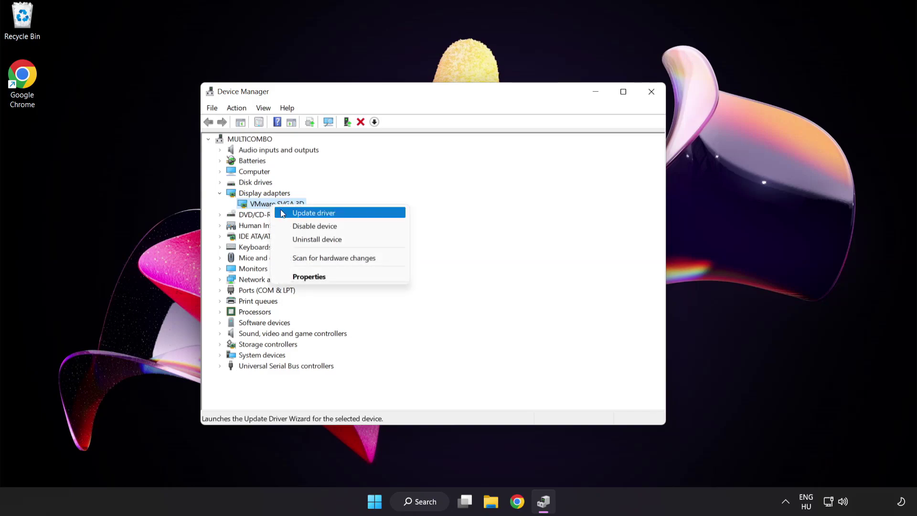
Search automatically for a VMware SVGA 3D driver, see the best is installed, and close the wizard.
click(353, 215)
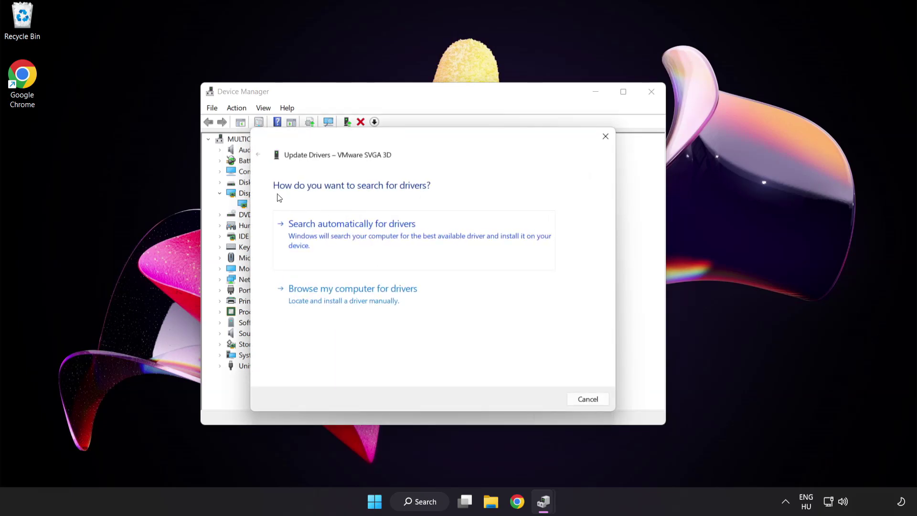
click(400, 238)
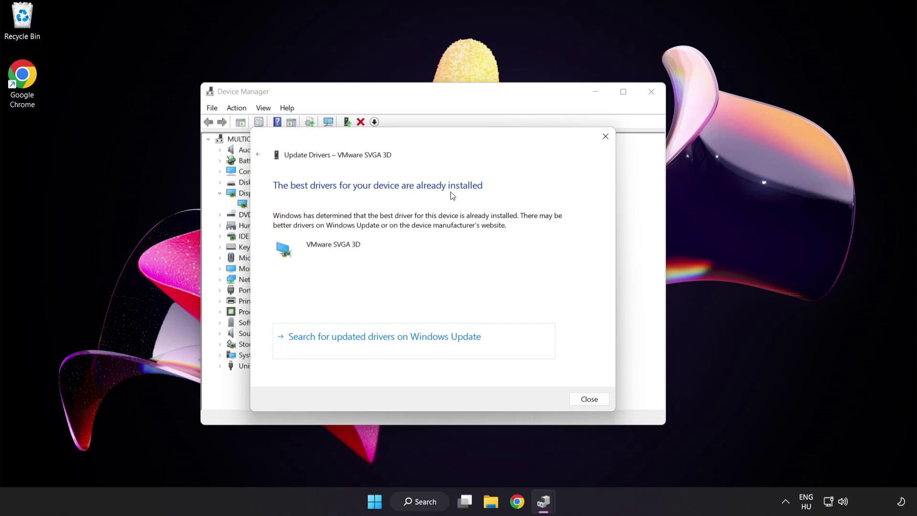
click(588, 400)
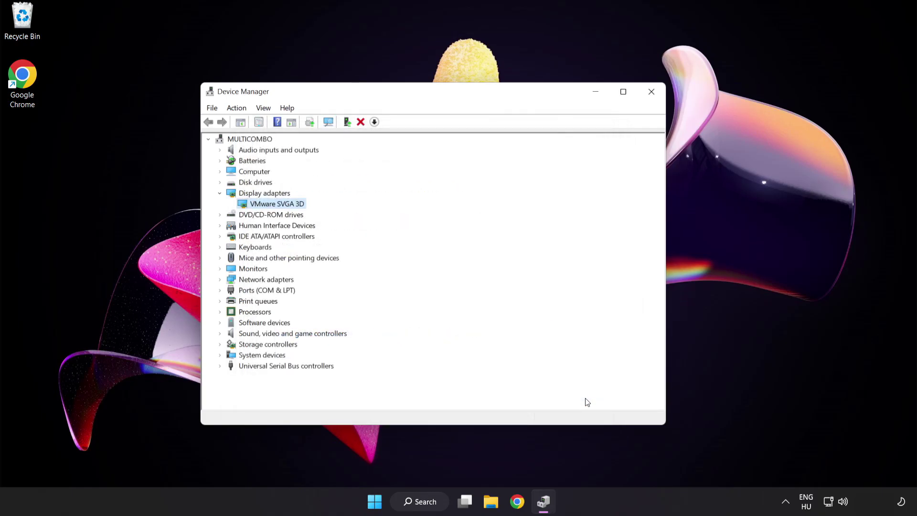
Close Device Manager and search Windows for 'update'.
click(652, 93)
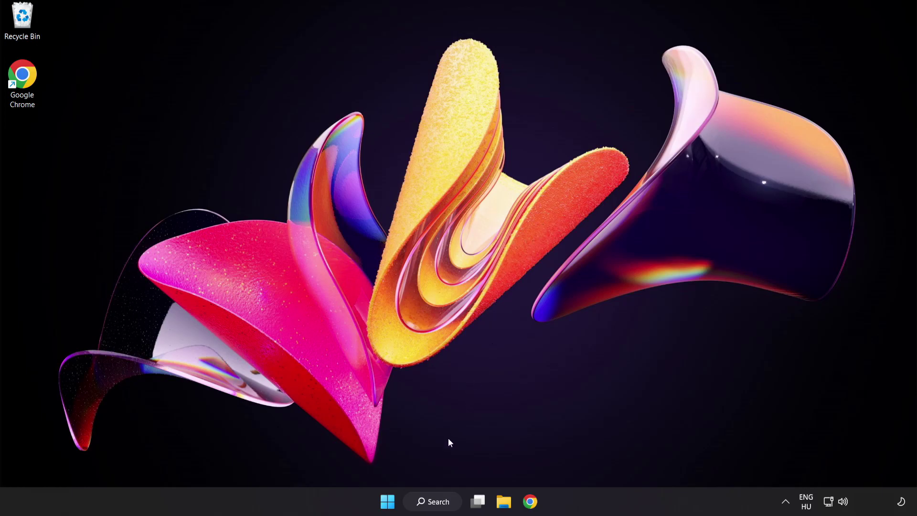
click(448, 502)
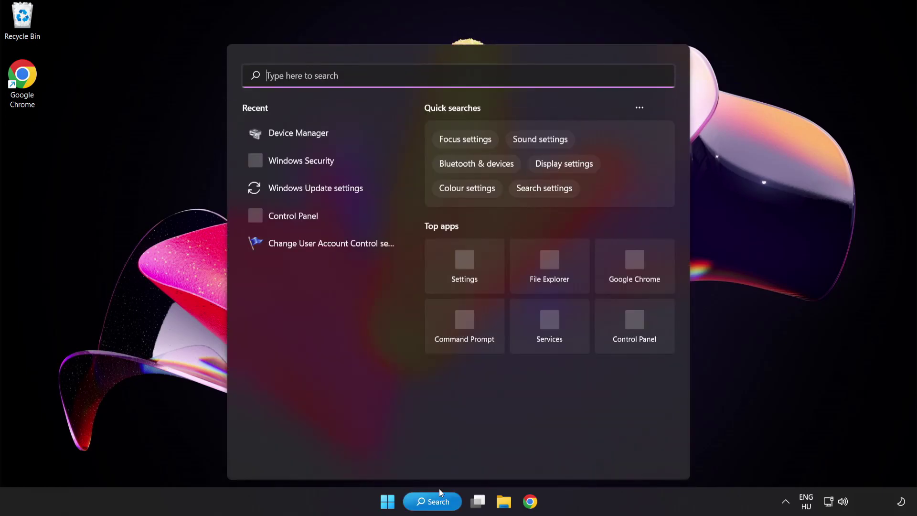
text(update)
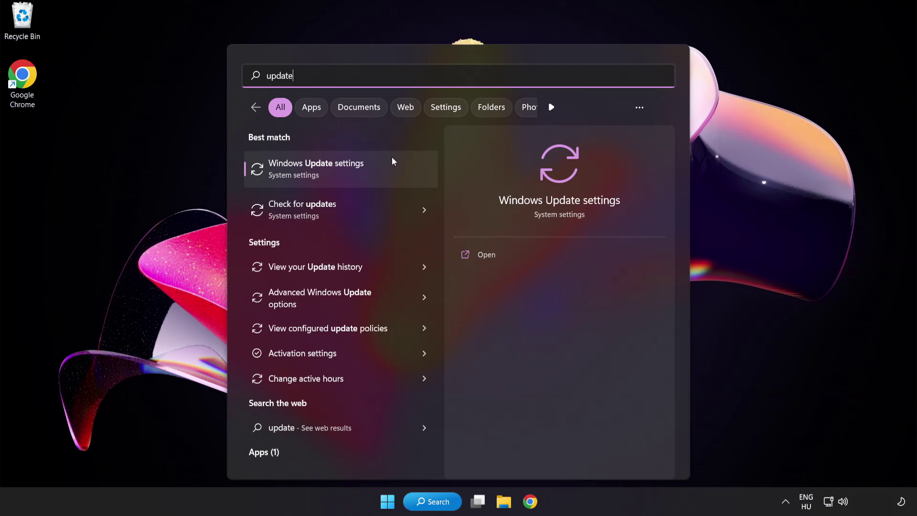
Check for Windows updates, confirm the PC is up to date, and close Settings.
click(351, 173)
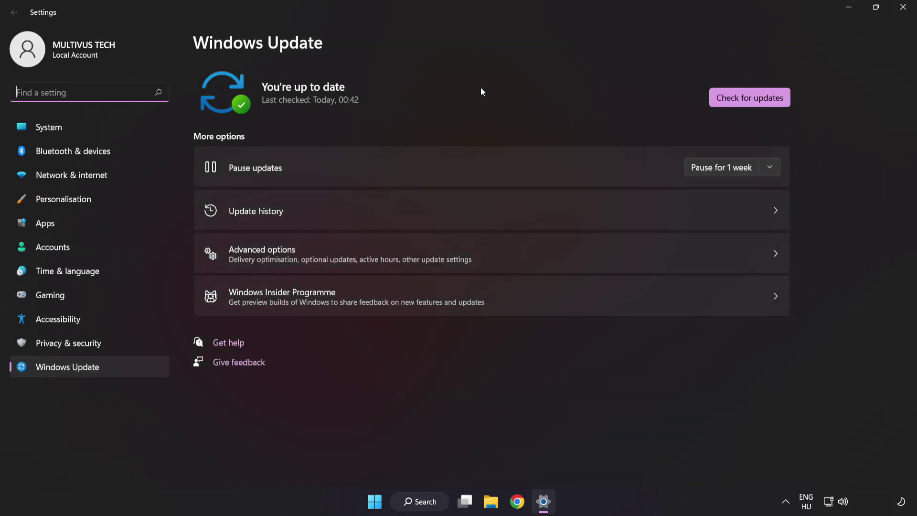
click(746, 102)
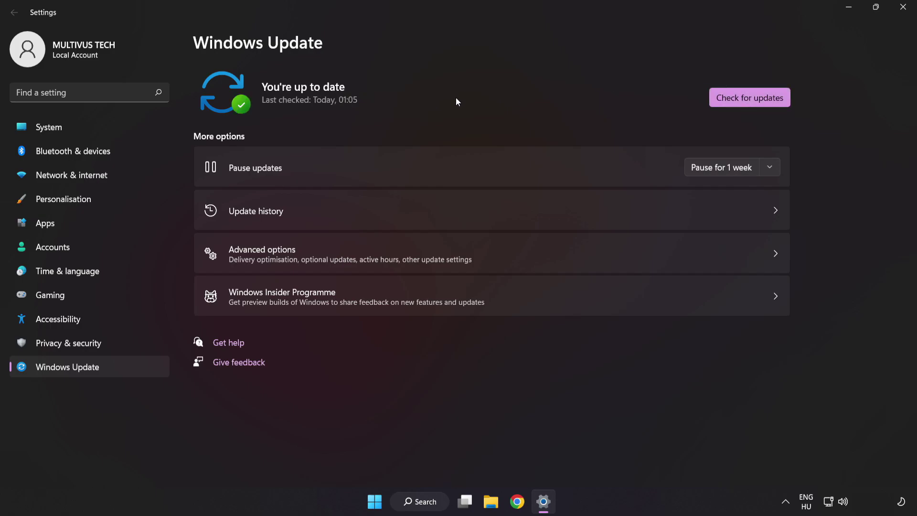
click(902, 13)
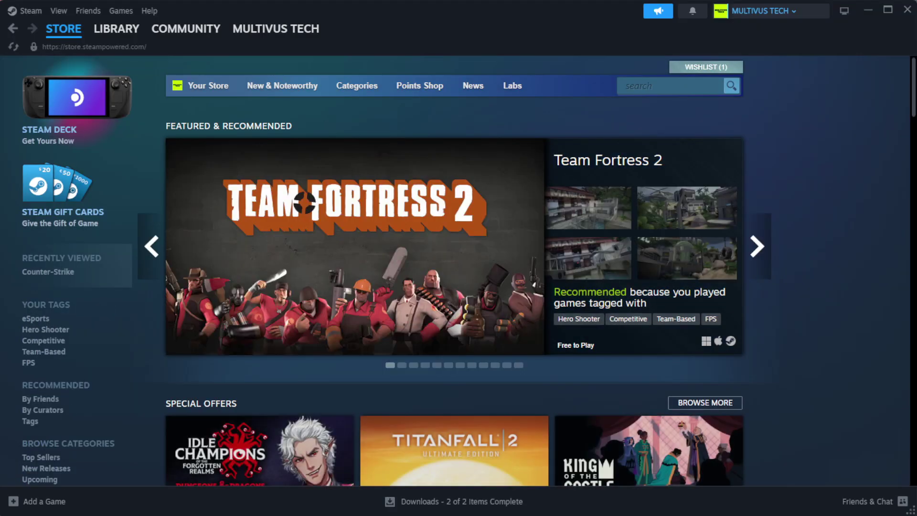
Go to Steam's Library home and bring up the context menu for YOUR NOT WORKING GAME.
mouse_move(132, 34)
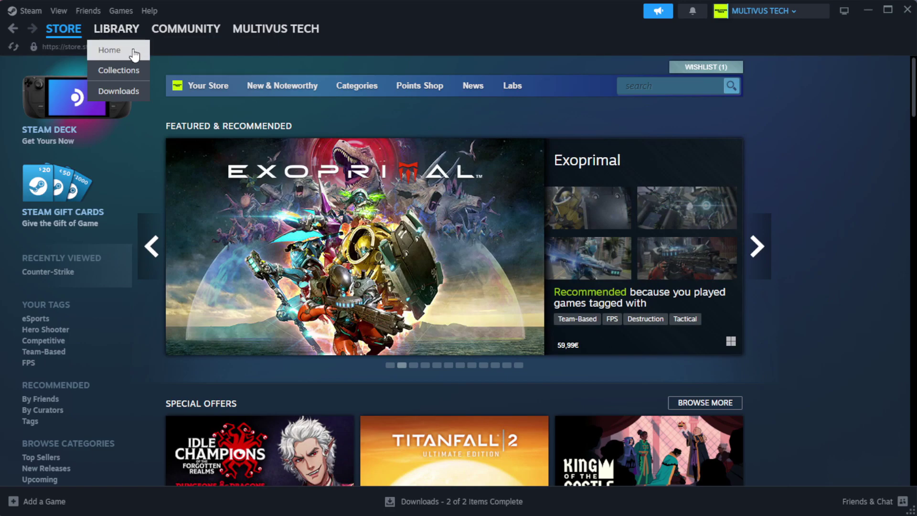
click(131, 51)
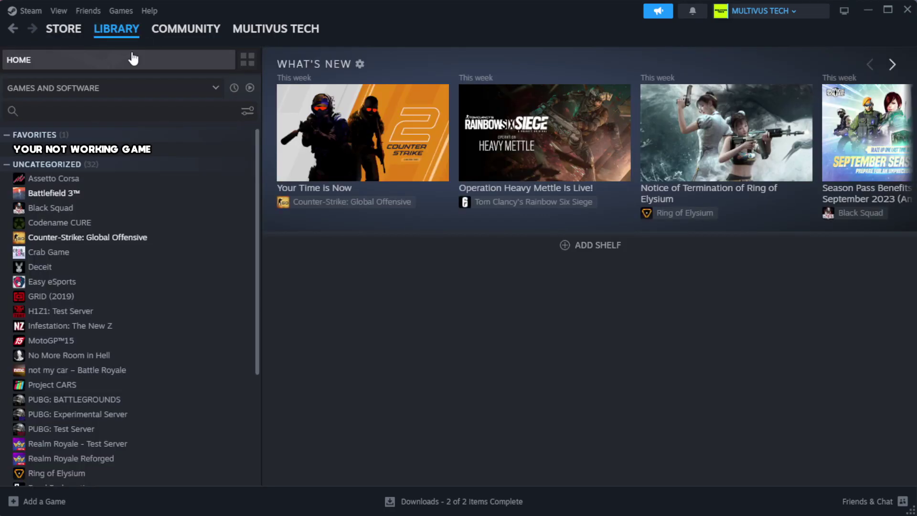
right_click(226, 151)
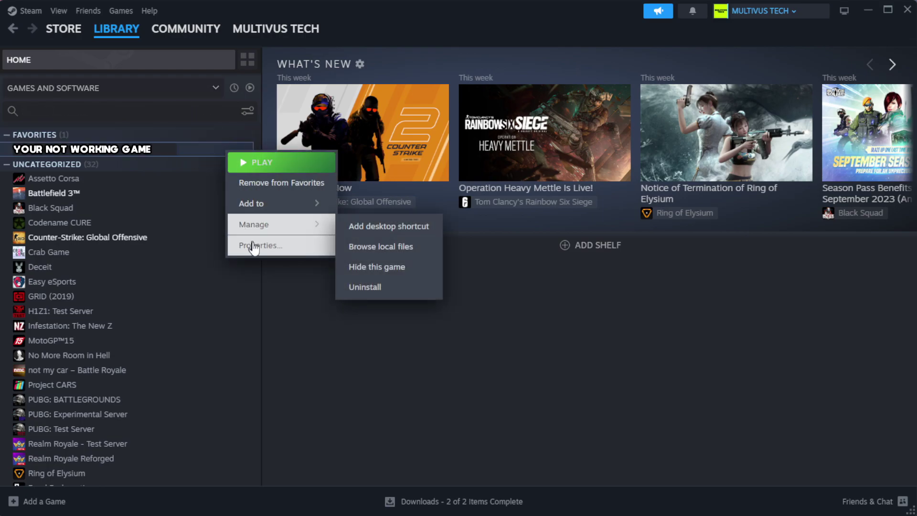
Verify the integrity of YOUR NOT WORKING GAME's installed files, validating all 1039 files.
click(285, 247)
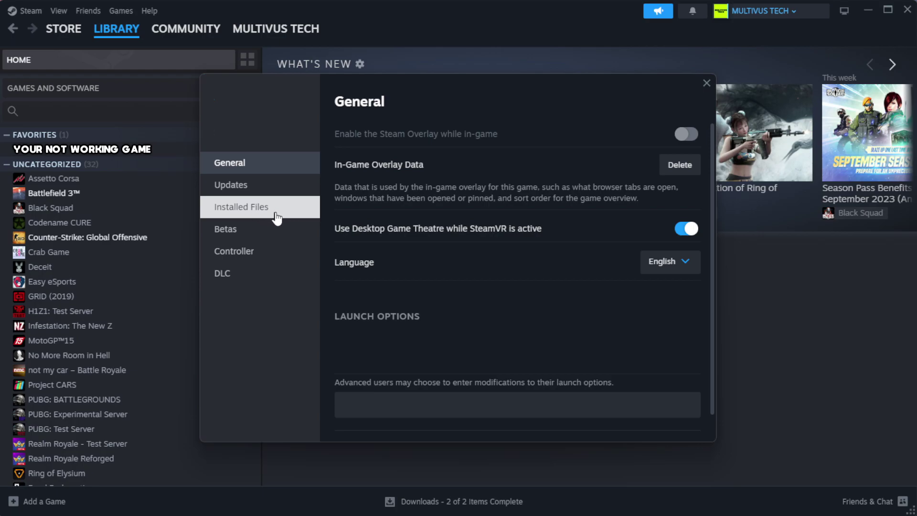
click(301, 217)
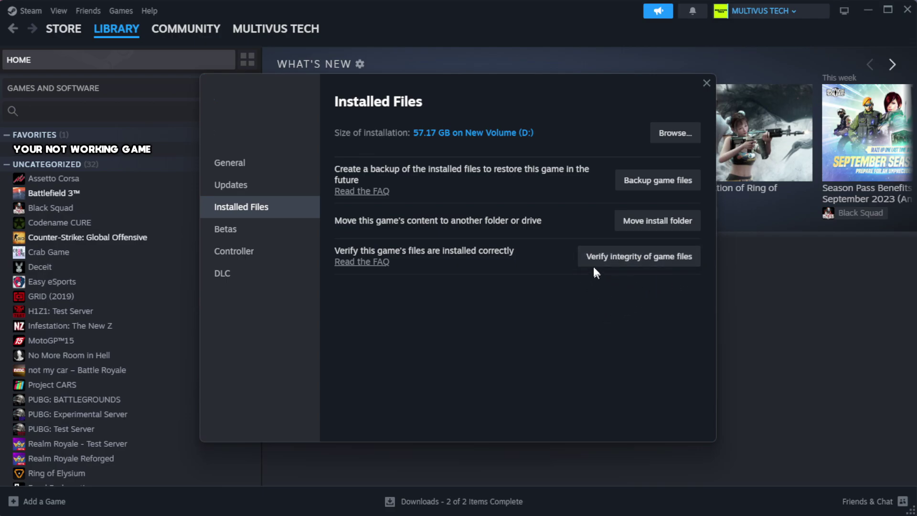
click(644, 260)
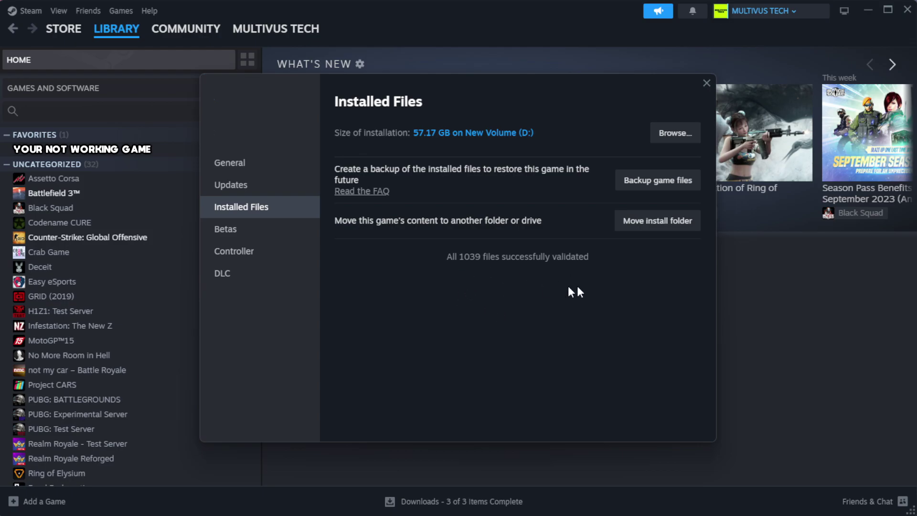
Open the game's install folder and the Properties window of the YOUR NOT WORKING GAME shortcut.
click(674, 134)
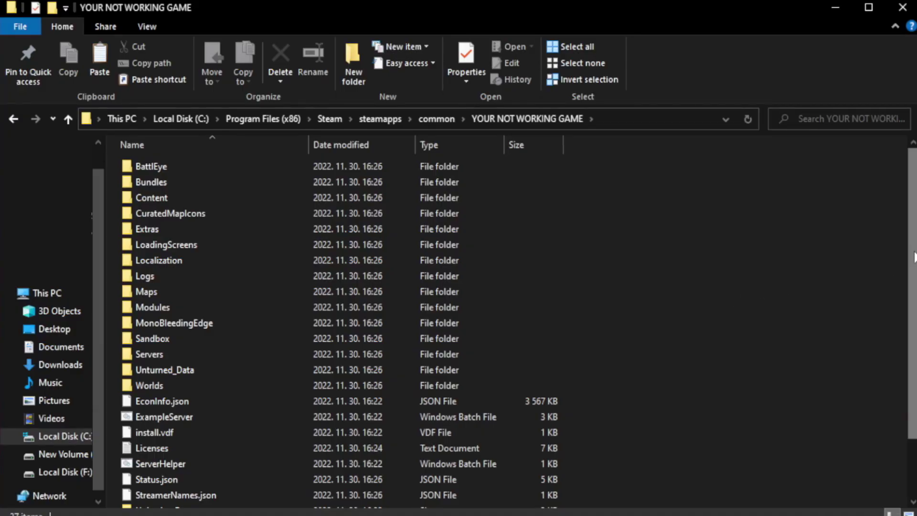
drag(912, 287, 915, 342)
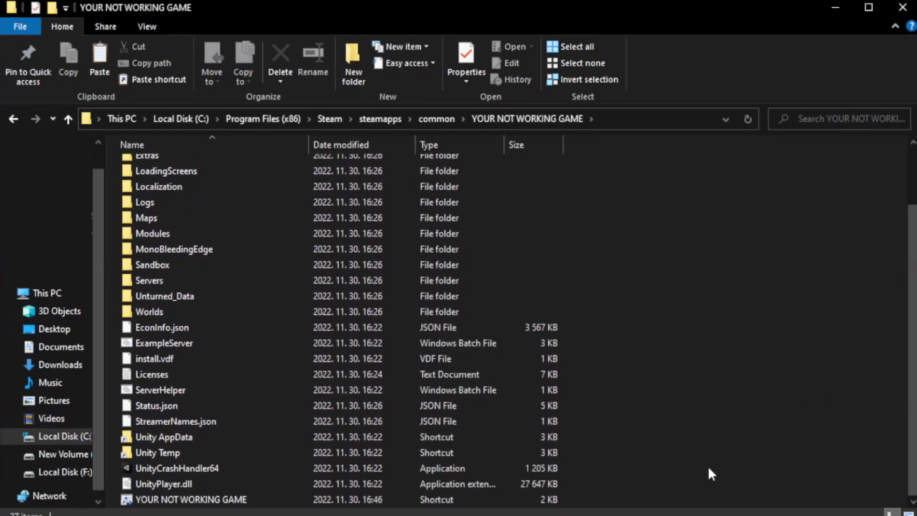
click(315, 501)
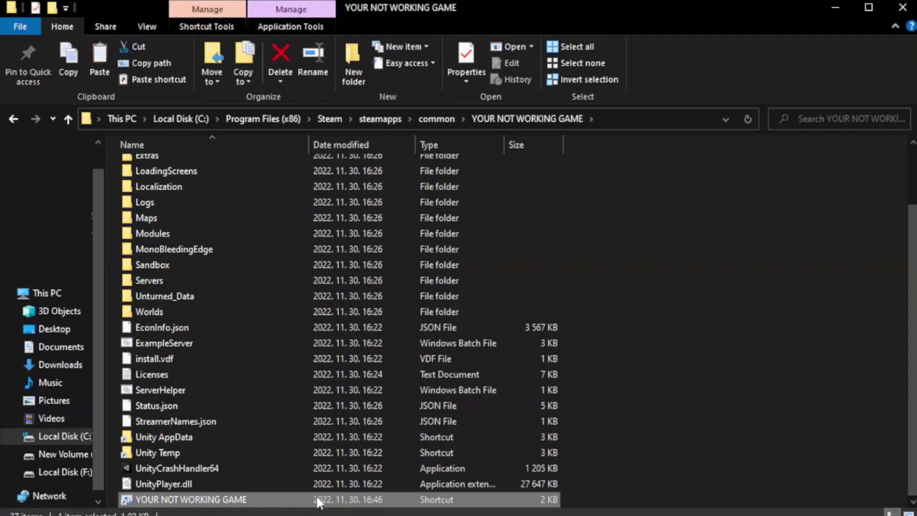
right_click(306, 503)
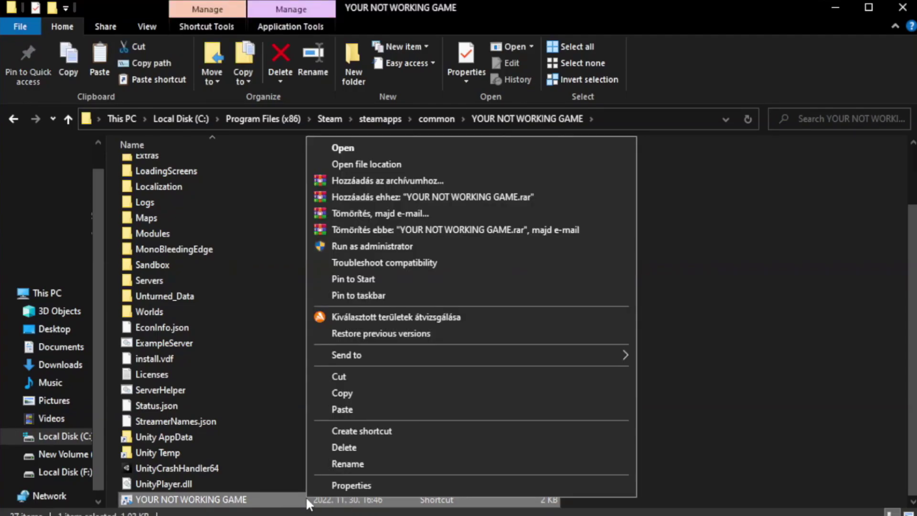
click(467, 482)
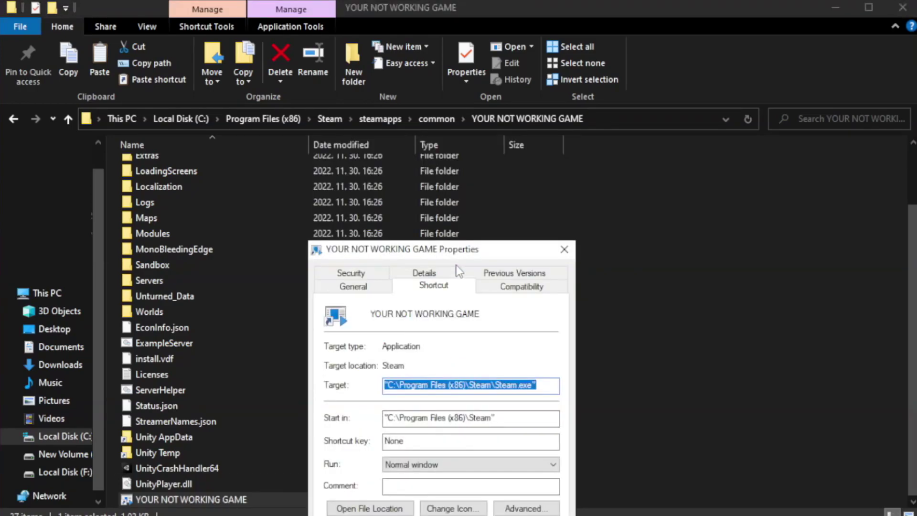
drag(462, 250, 460, 94)
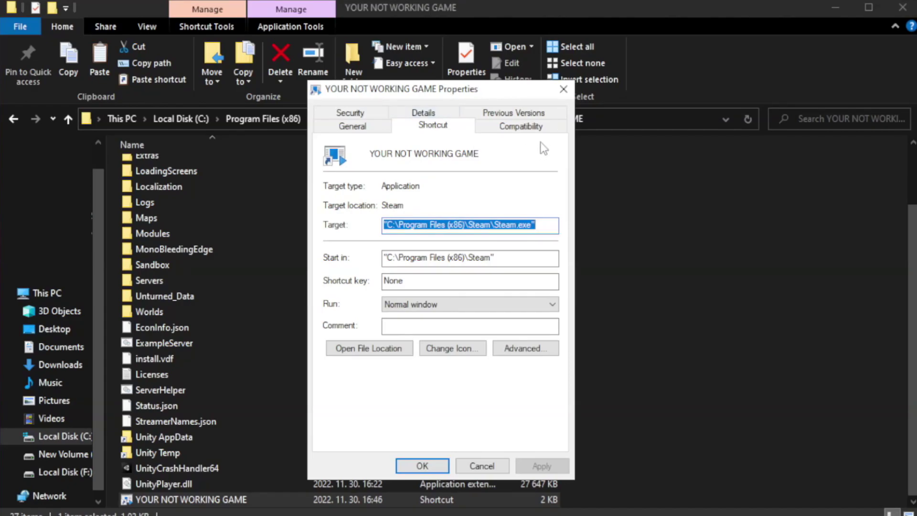
Set the shortcut to Windows 8 compatibility mode, no fullscreen optimizations, run as administrator, and apply.
click(515, 127)
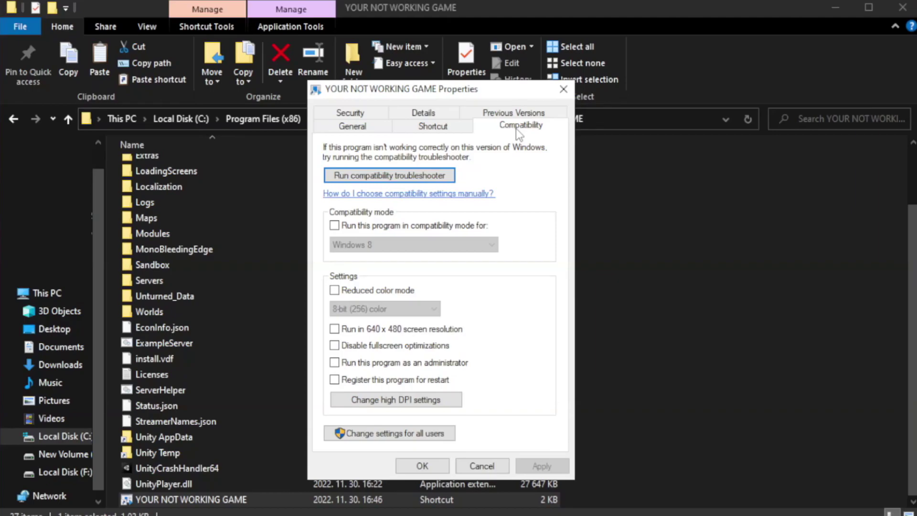
click(363, 225)
click(391, 244)
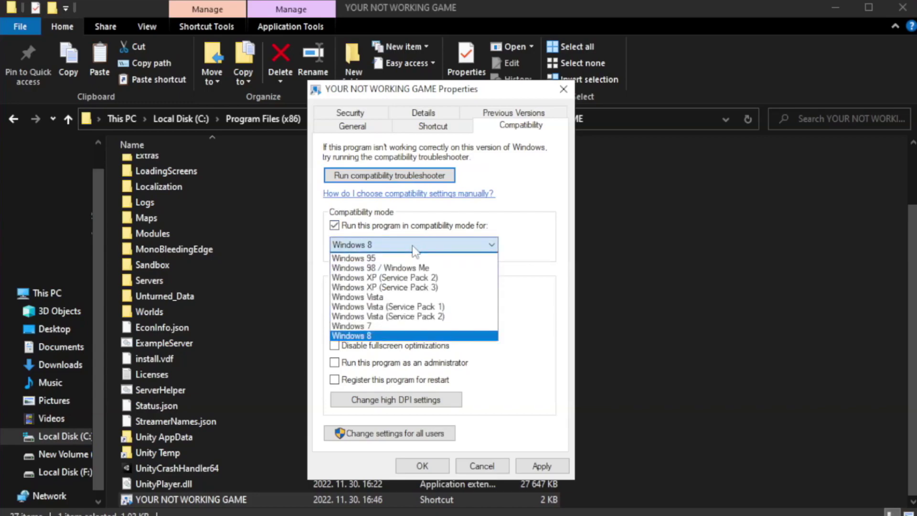
click(389, 336)
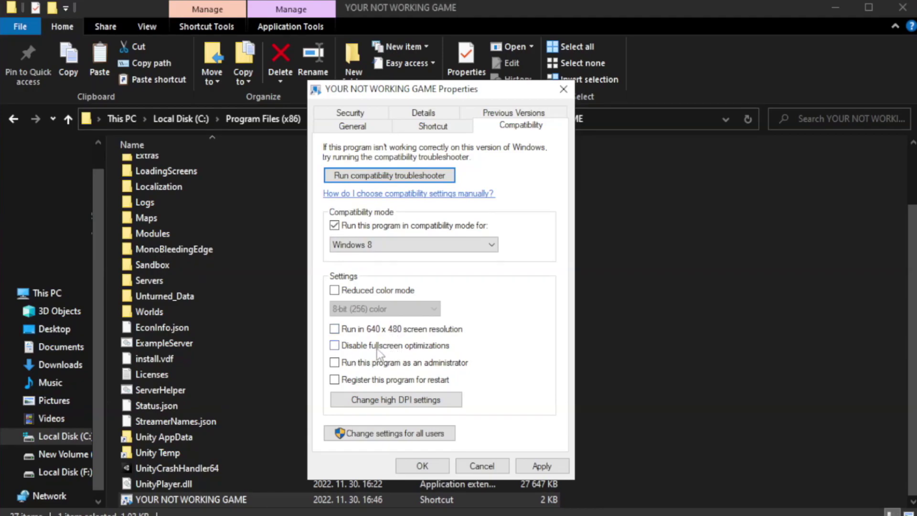
click(358, 353)
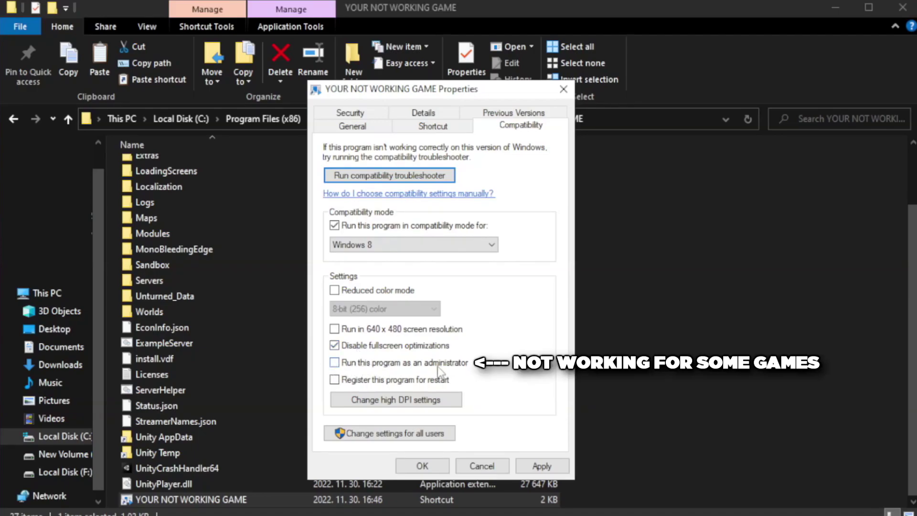
click(361, 370)
click(536, 468)
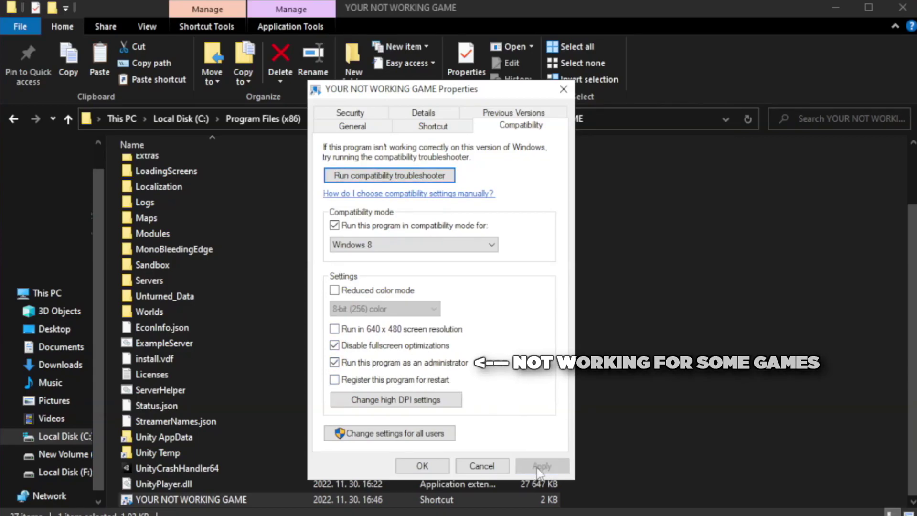
click(420, 466)
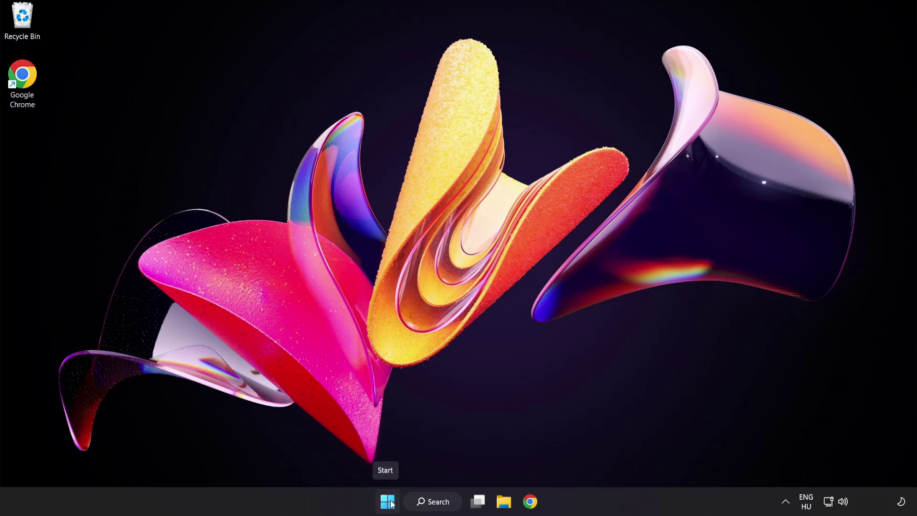
Open Task Manager to its Startup apps list.
right_click(391, 505)
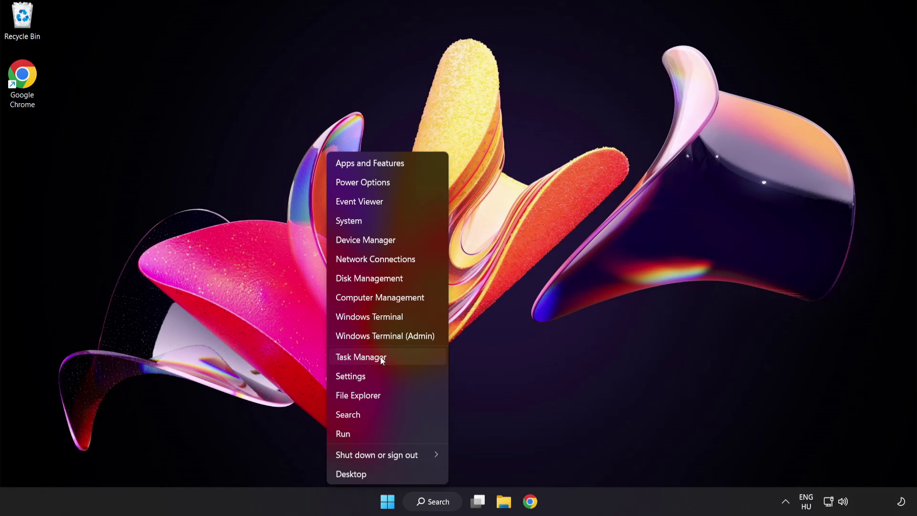
click(396, 359)
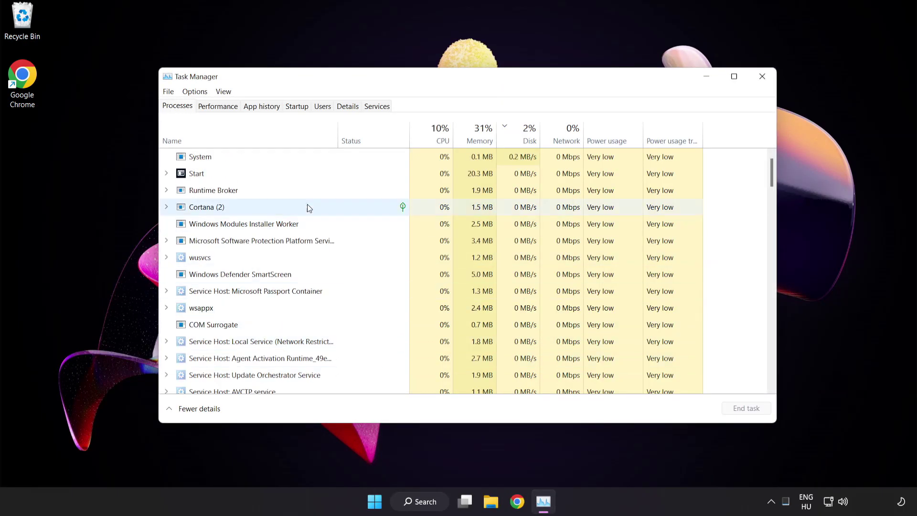
click(304, 111)
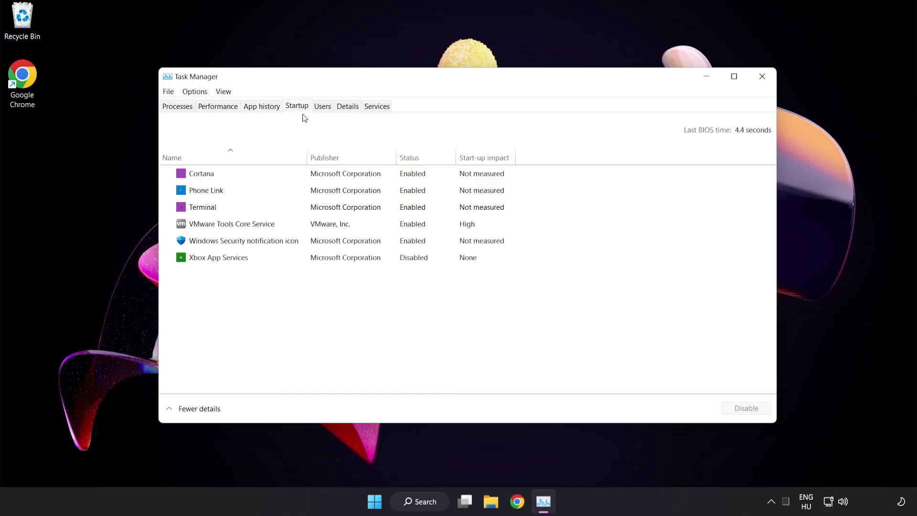
Disable Cortana, Phone Link, Terminal and Windows Security notification icon at startup.
click(304, 178)
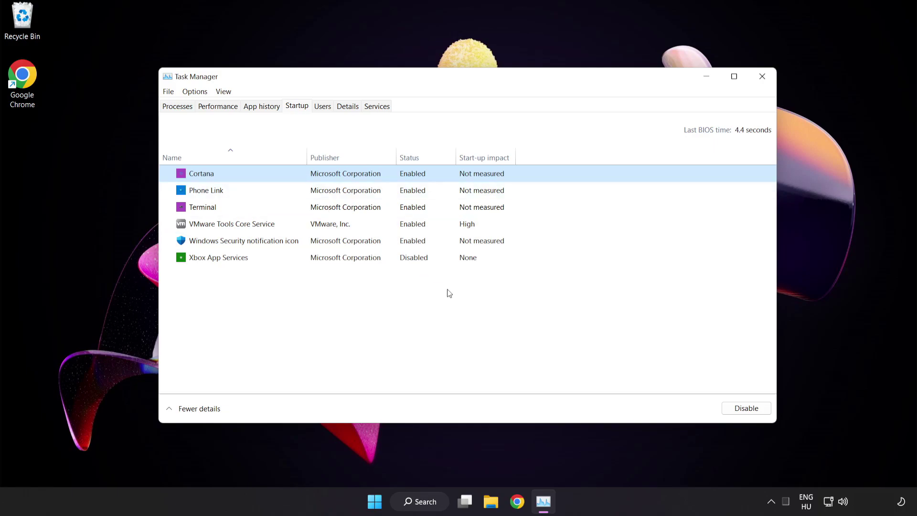
click(749, 411)
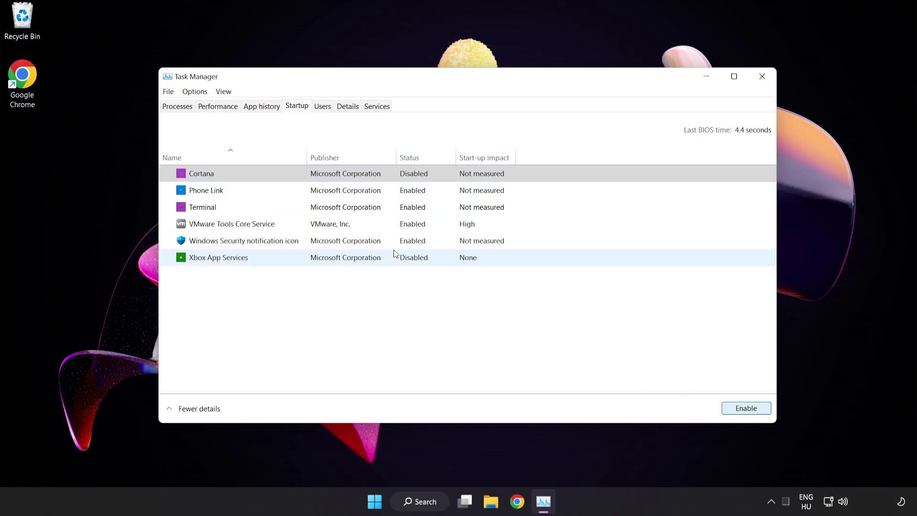
click(283, 190)
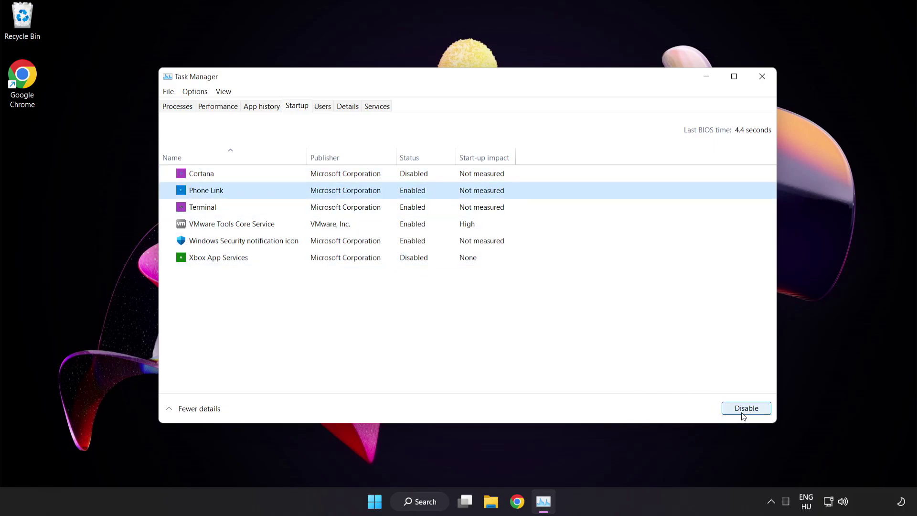
click(743, 415)
click(305, 210)
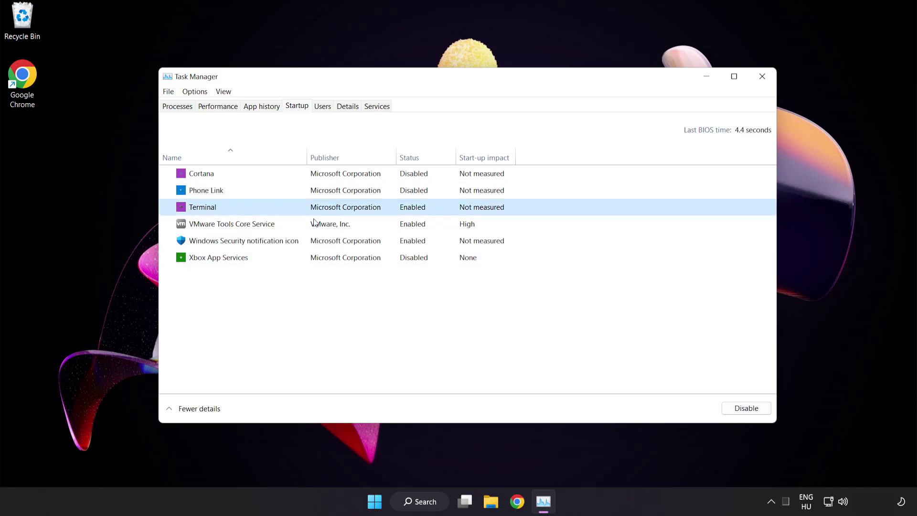
click(730, 407)
click(313, 244)
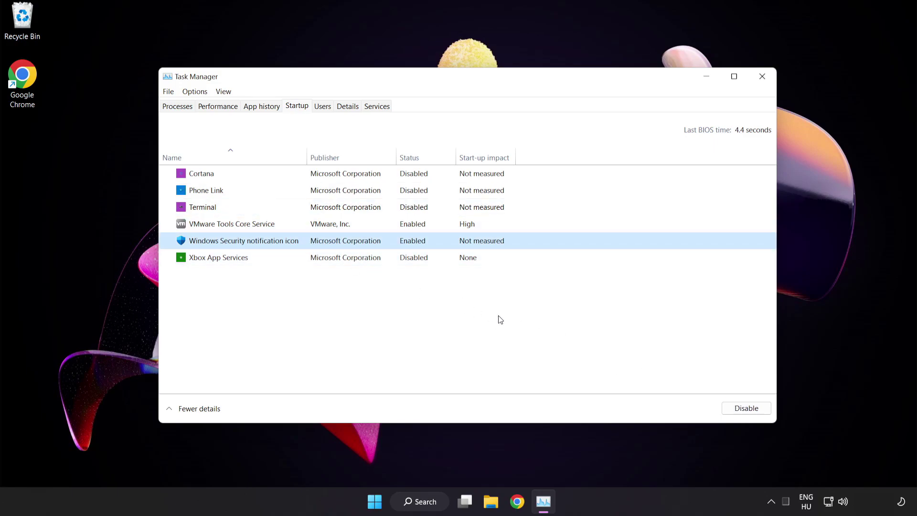
click(736, 410)
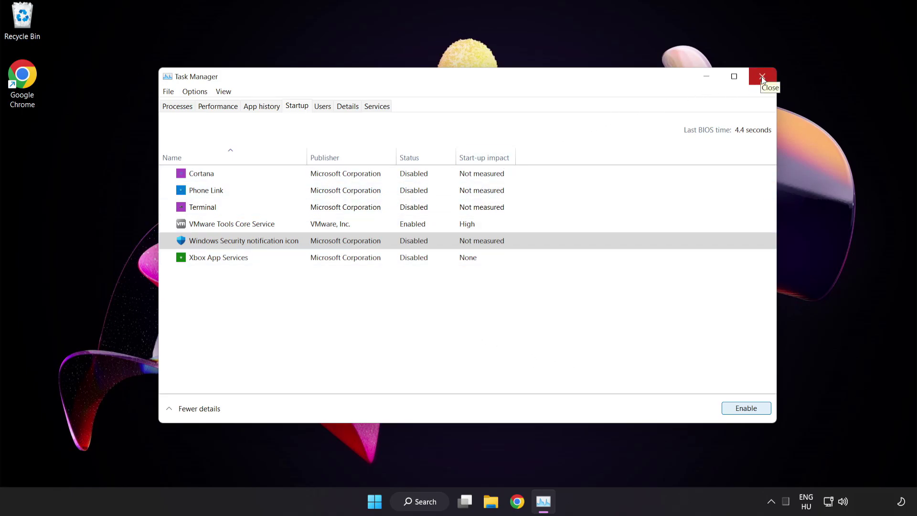
Close Task Manager and start downloading the DirectX End-User Runtime Web Installer (dxwebsetup (1).exe).
click(762, 78)
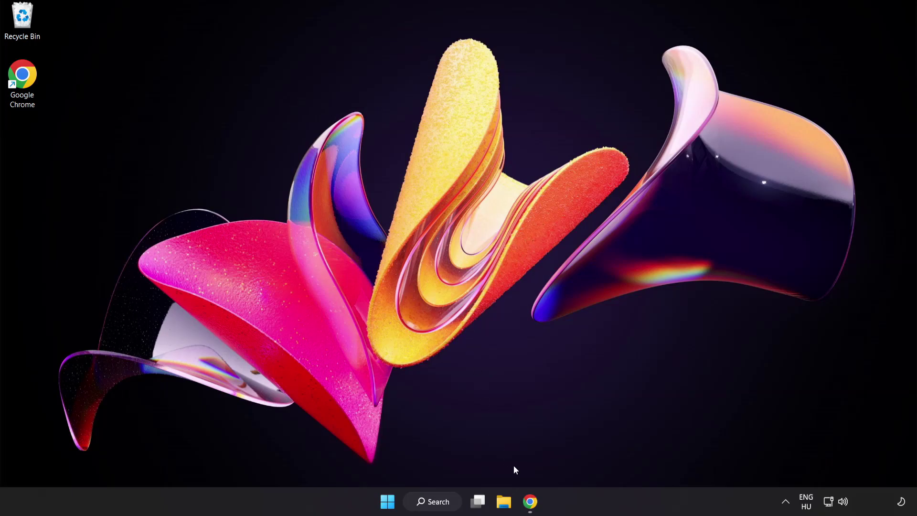
click(530, 502)
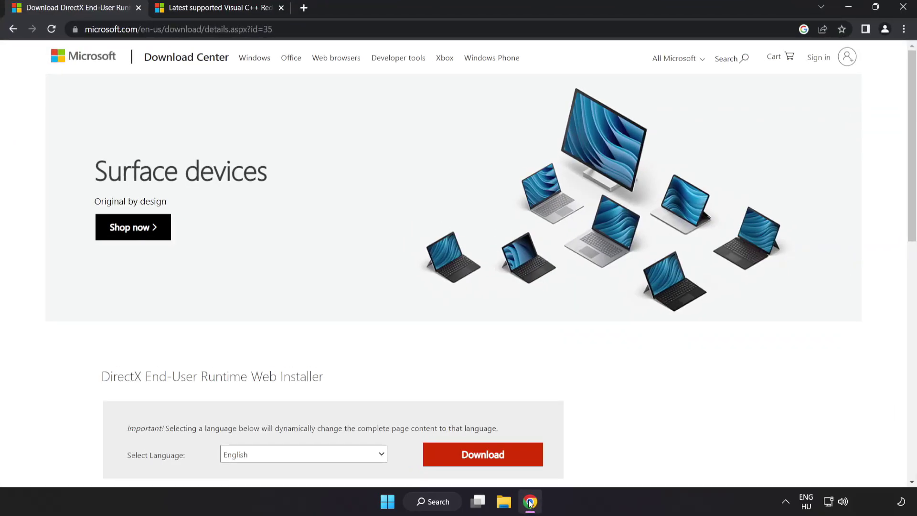
click(299, 29)
key(End)
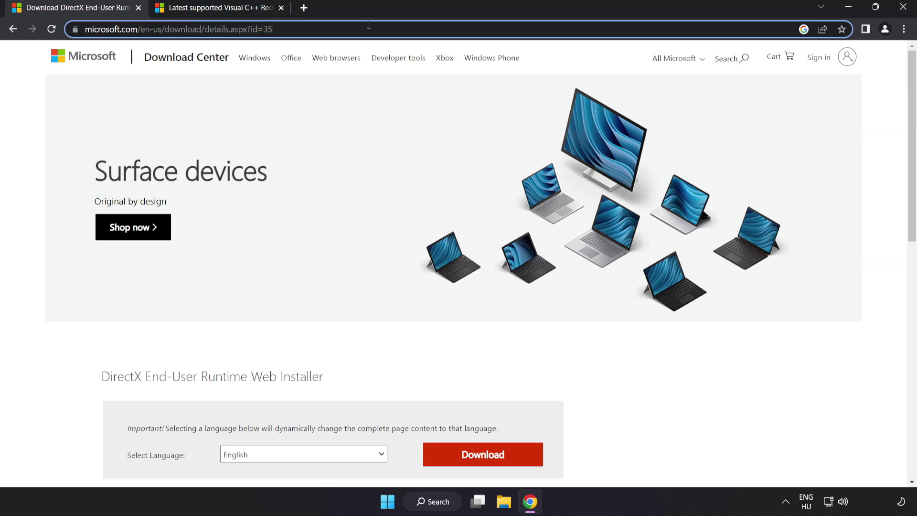
click(641, 387)
scroll(638, 384, down, 2)
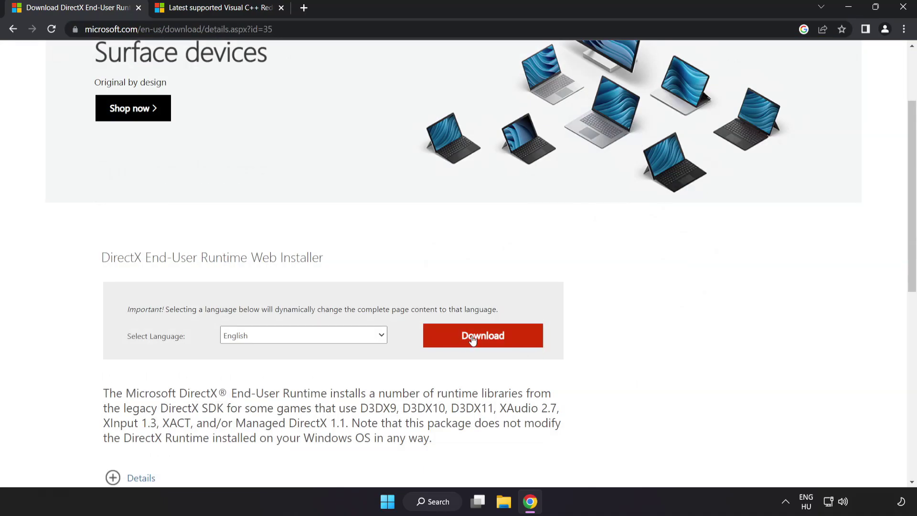
click(493, 345)
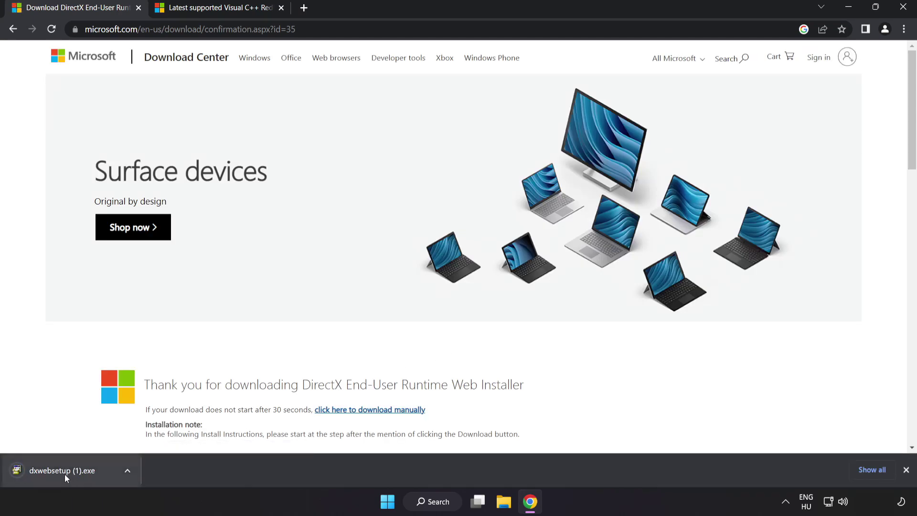
Run dxwebsetup, accept the licence, decline the Bing Bar, install the DirectX components and finish.
click(77, 471)
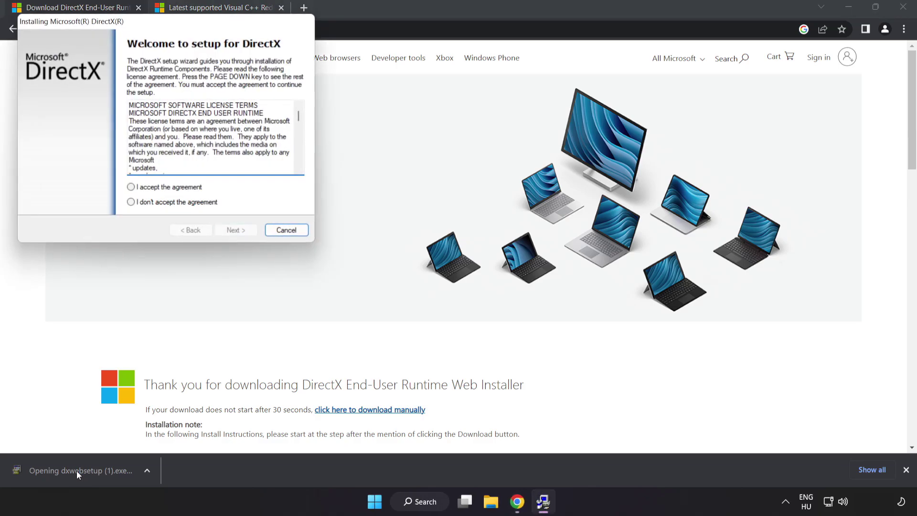
drag(136, 19, 419, 121)
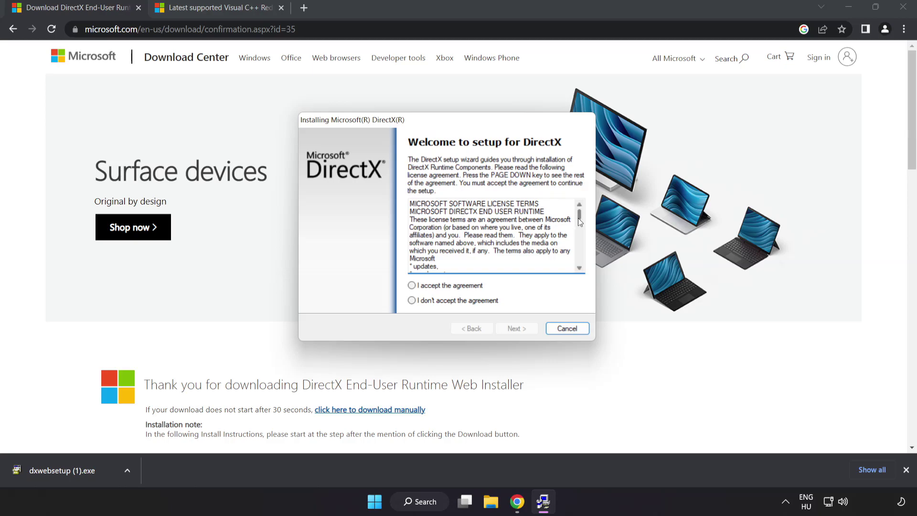
key(Page_Down)
key(Page_Down)
key(Page_Down)
key(Page_Down)
key(Page_Down)
key(Page_Down)
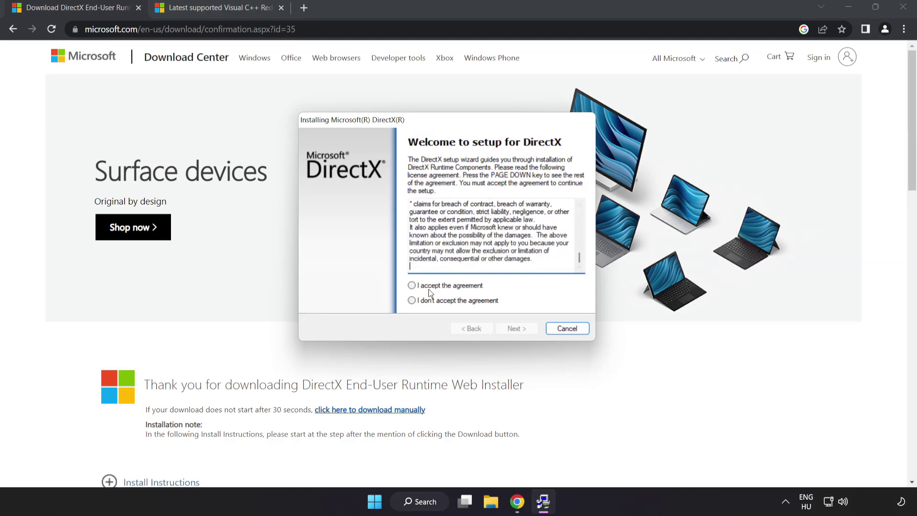
click(429, 287)
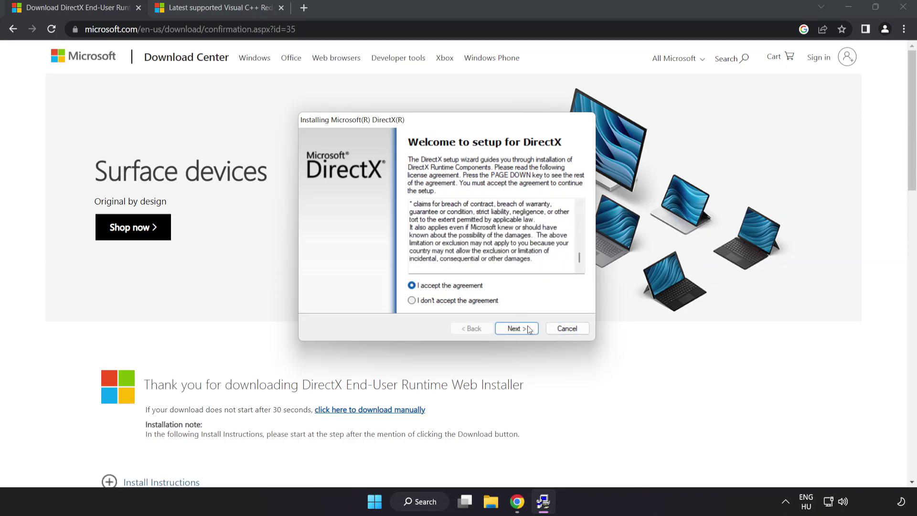
click(516, 329)
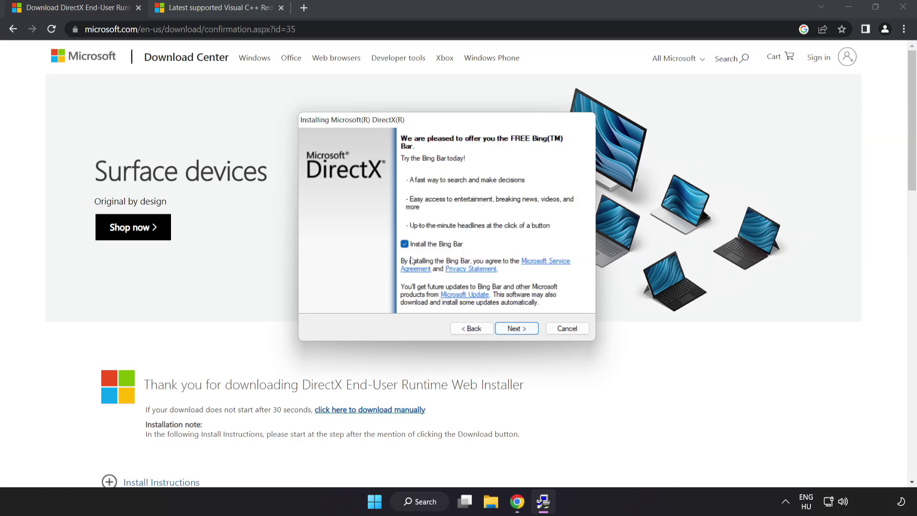
click(405, 244)
click(517, 329)
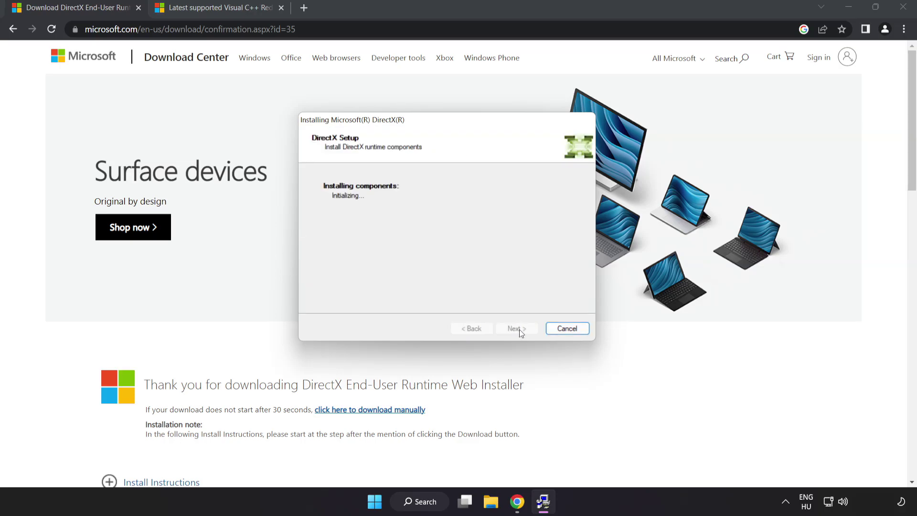
click(517, 329)
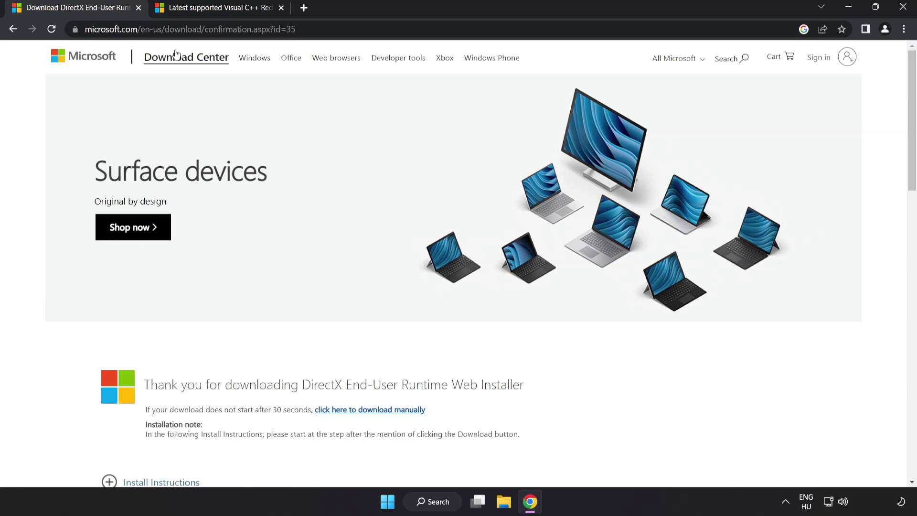
Close the DirectX tab and download the ARM64, X86 and X64 vc_redist installers from the 2015–2022 table.
click(139, 8)
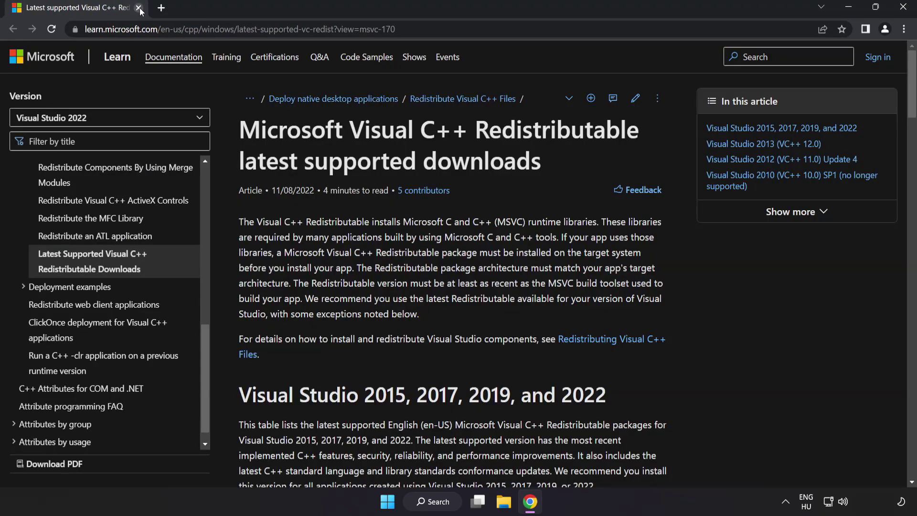
click(540, 33)
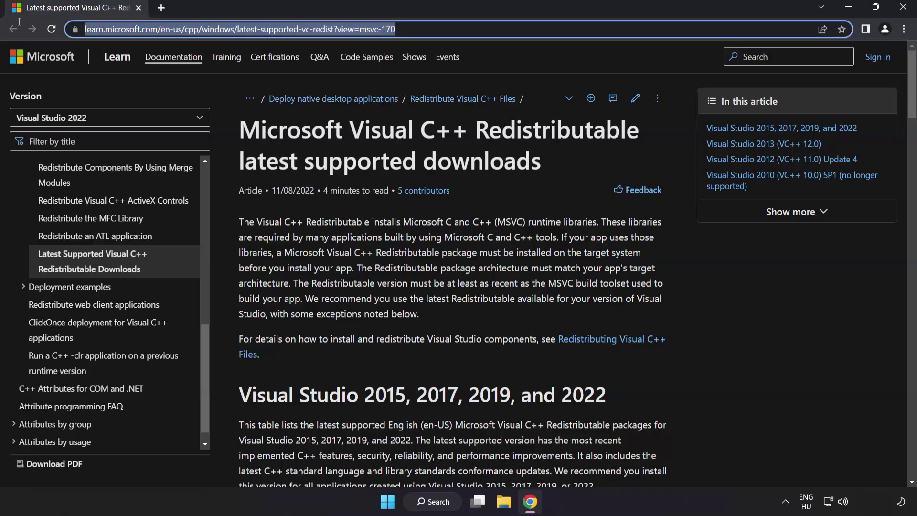
click(460, 138)
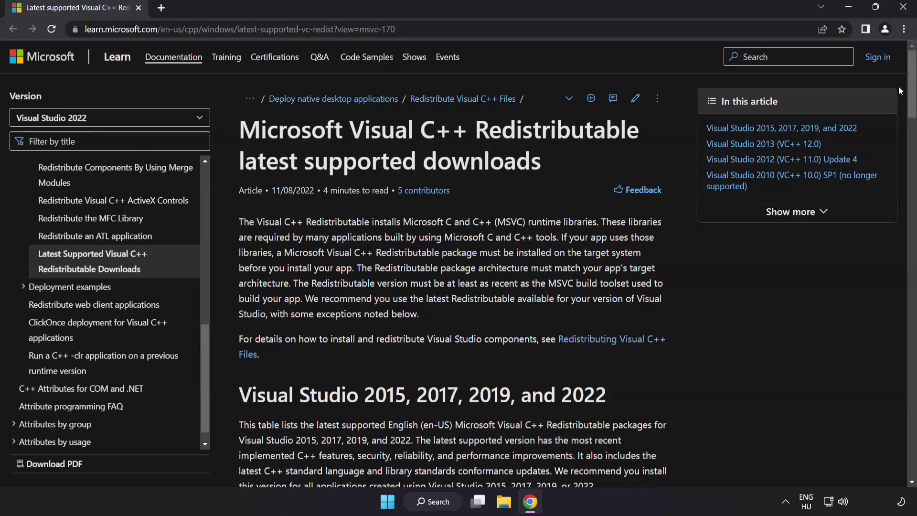
drag(913, 88, 893, 142)
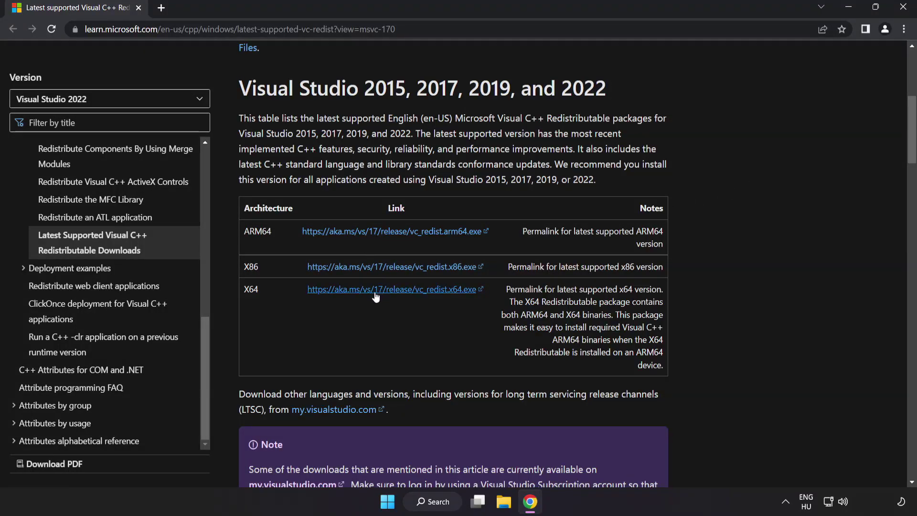
click(380, 232)
click(390, 267)
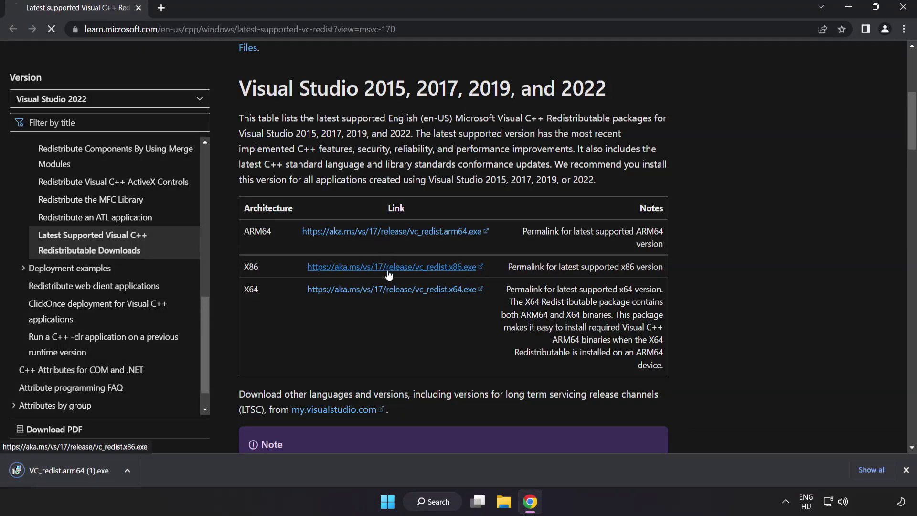
click(394, 290)
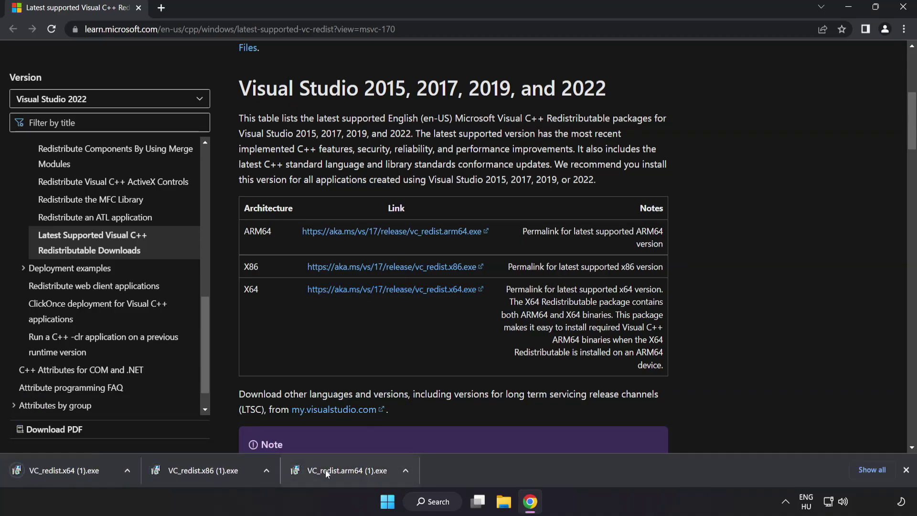
Agree to the licence and try installing the Arm64 redistributable, dismissing the failed result.
click(345, 471)
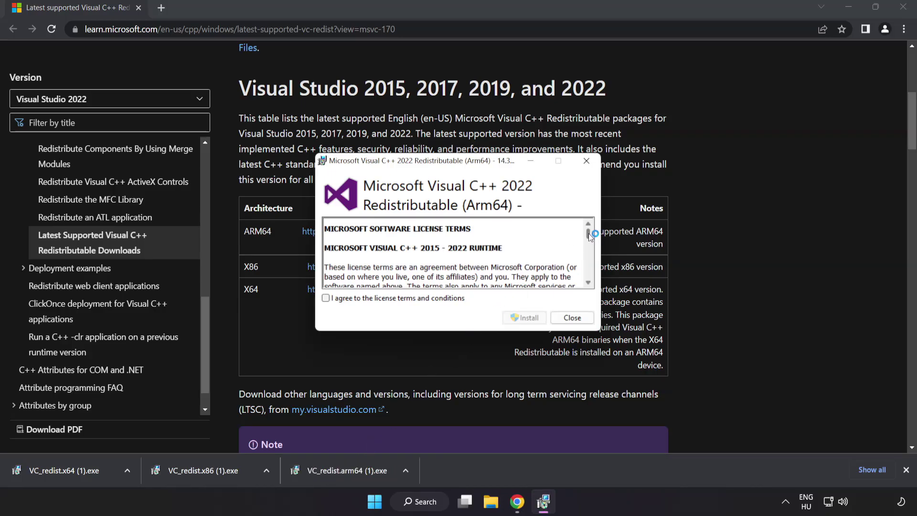
drag(588, 233, 589, 278)
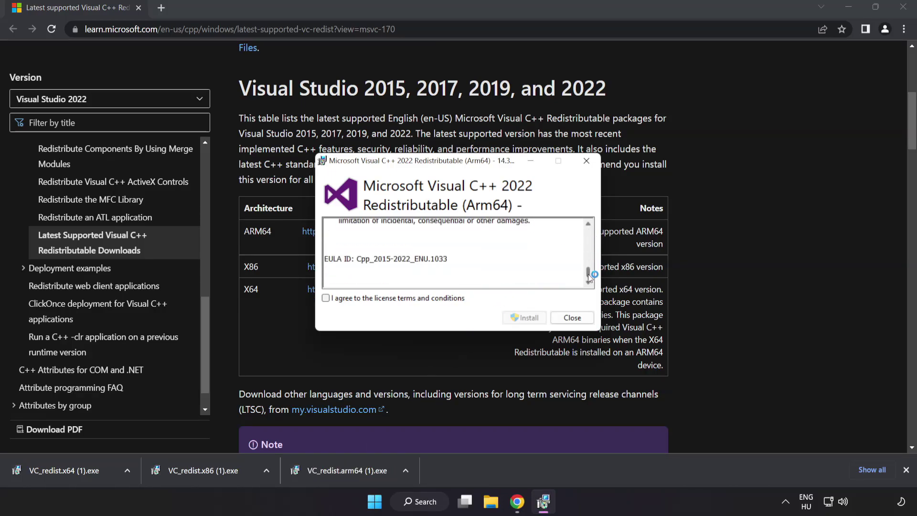
click(326, 298)
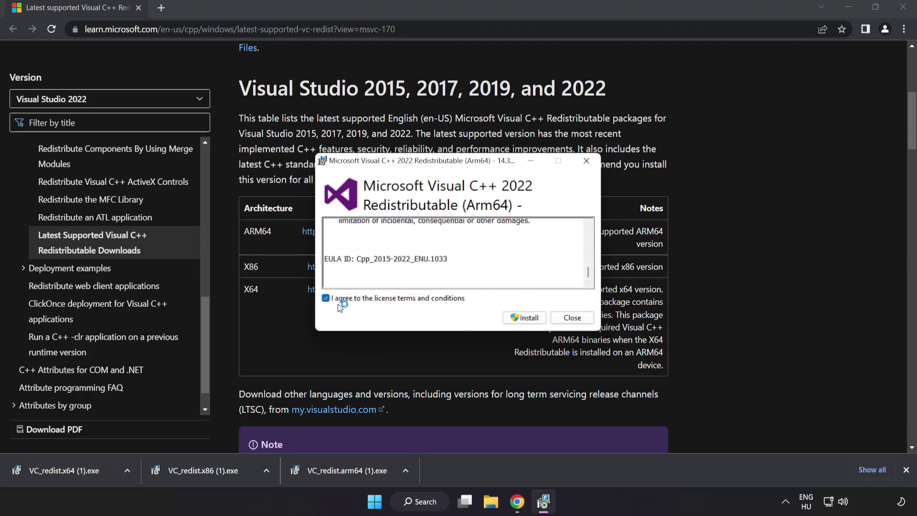
click(523, 318)
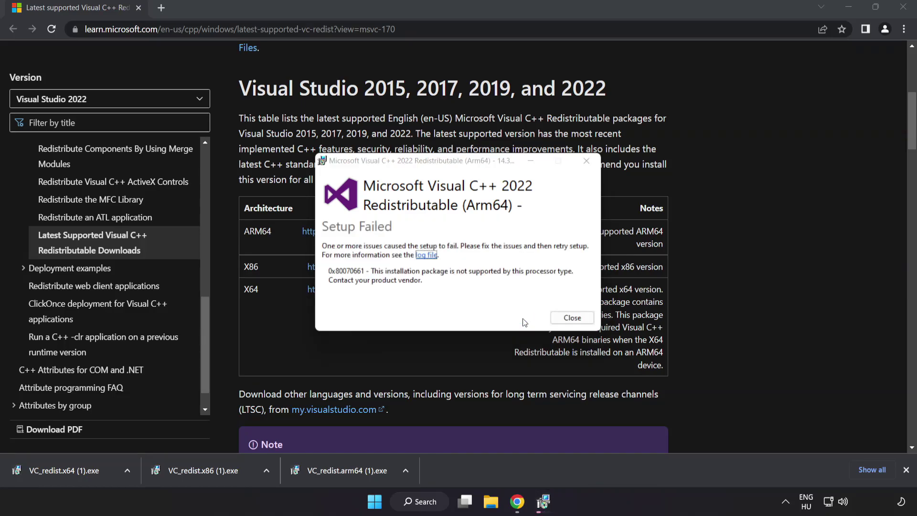
click(571, 317)
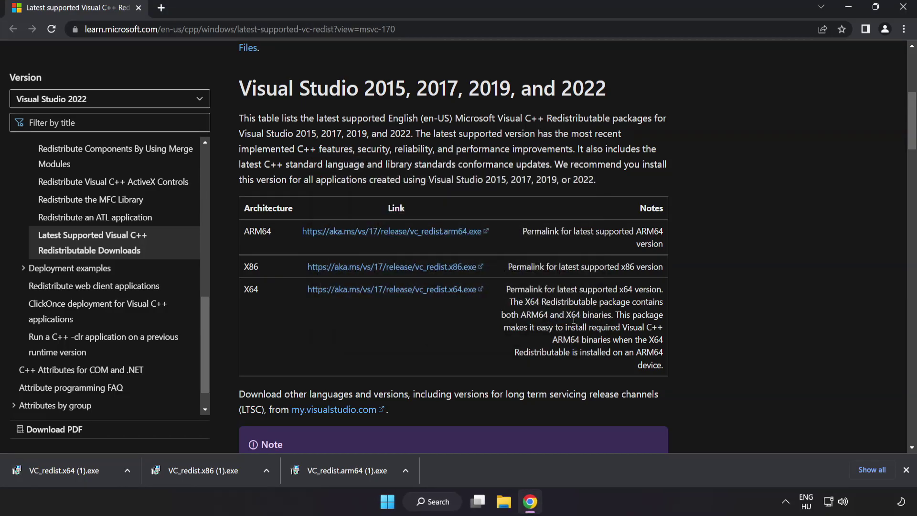
Run the x86 installer (succeeds, 14.34.31931) and the x64 installer (fails pending reboot), closing both.
click(207, 471)
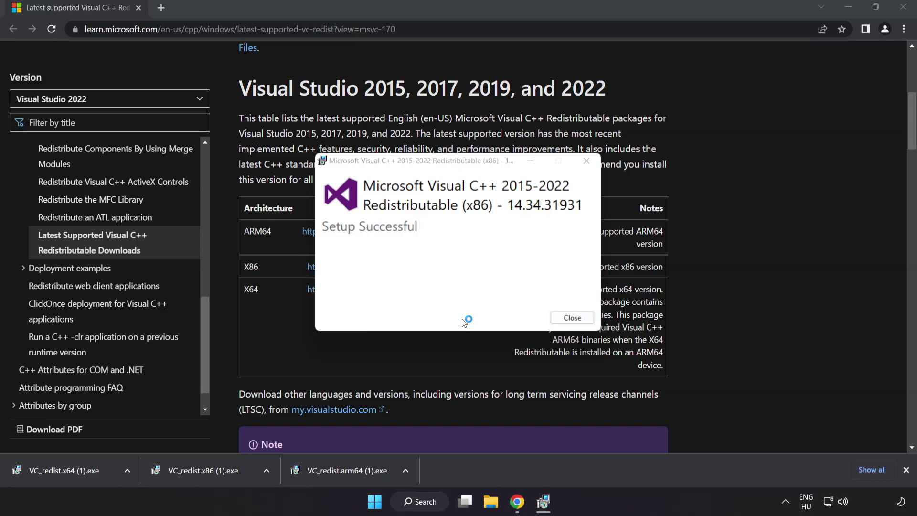
click(570, 317)
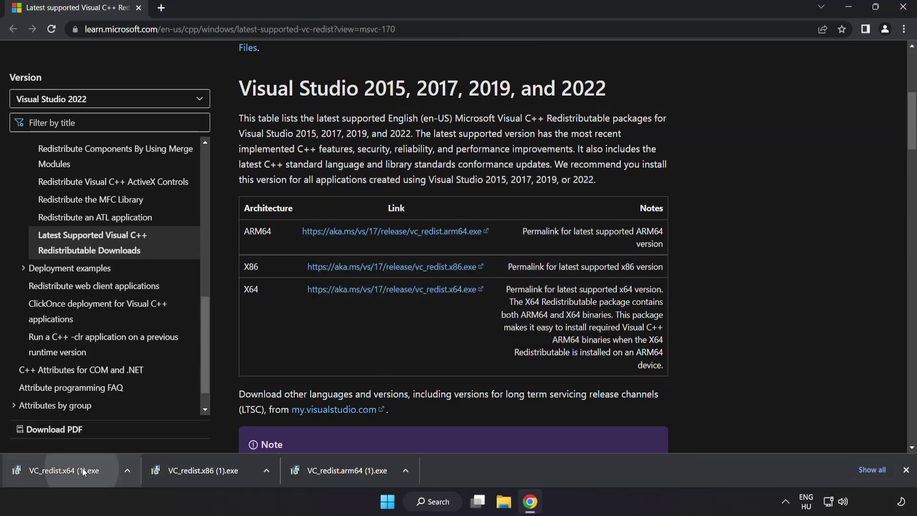
click(82, 469)
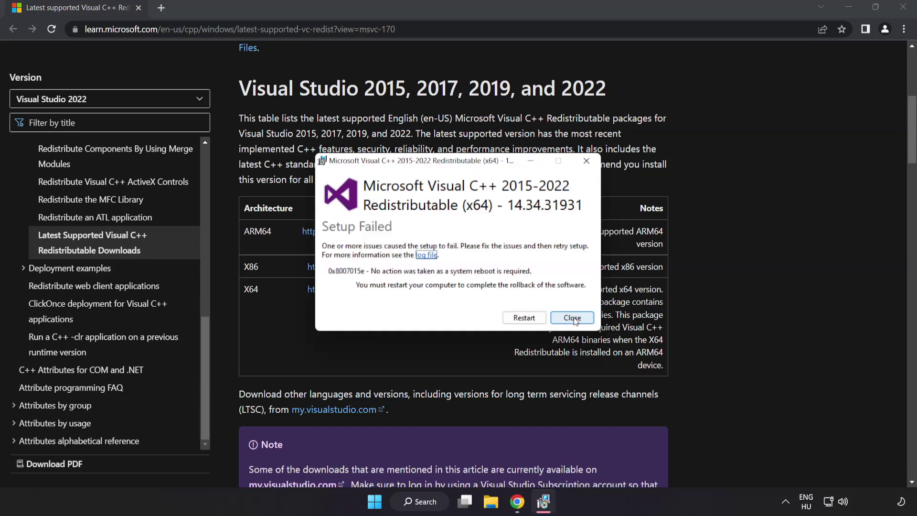
click(572, 317)
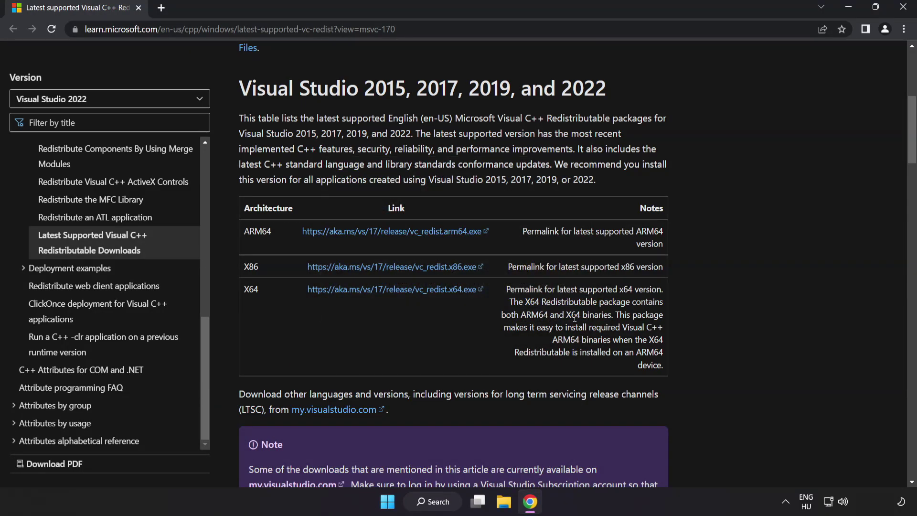
Close the Chrome window, leaving an empty Windows desktop.
click(902, 11)
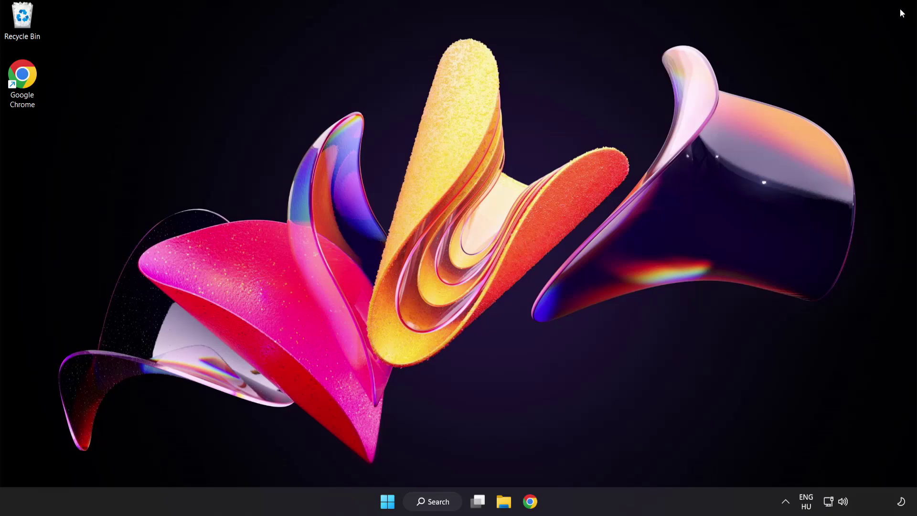
Search for cmd, run Command Prompt as administrator, and centre its window on screen.
click(434, 505)
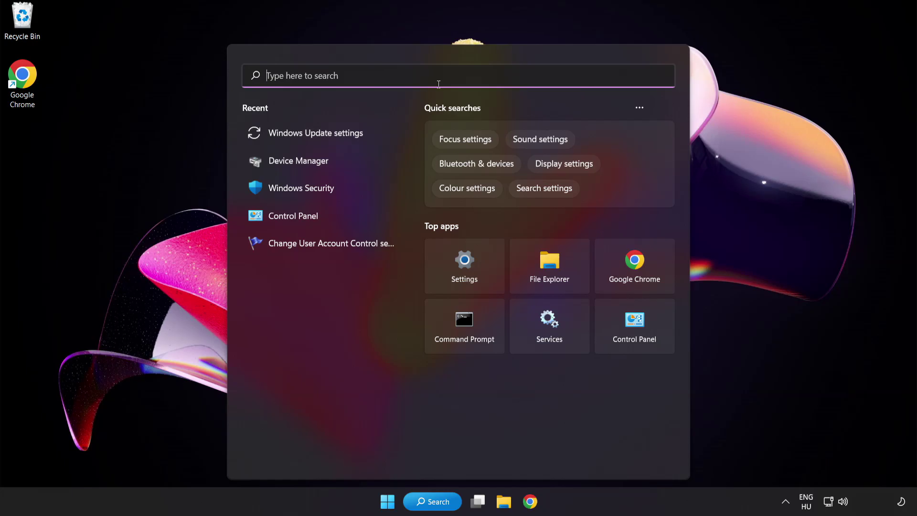
text(cmd)
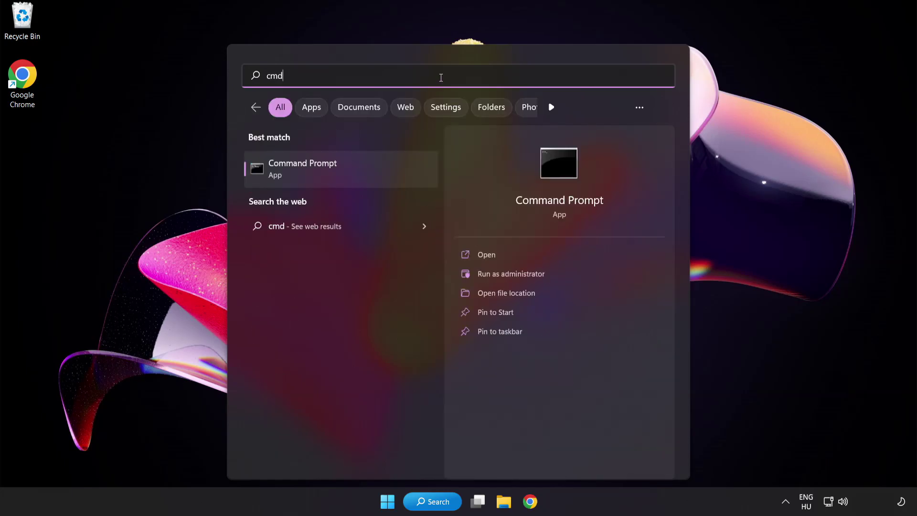
right_click(344, 176)
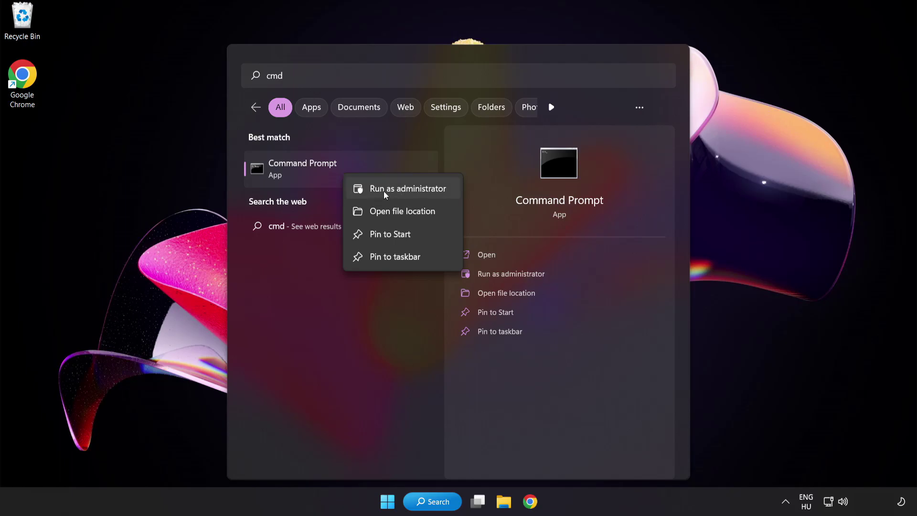
click(386, 190)
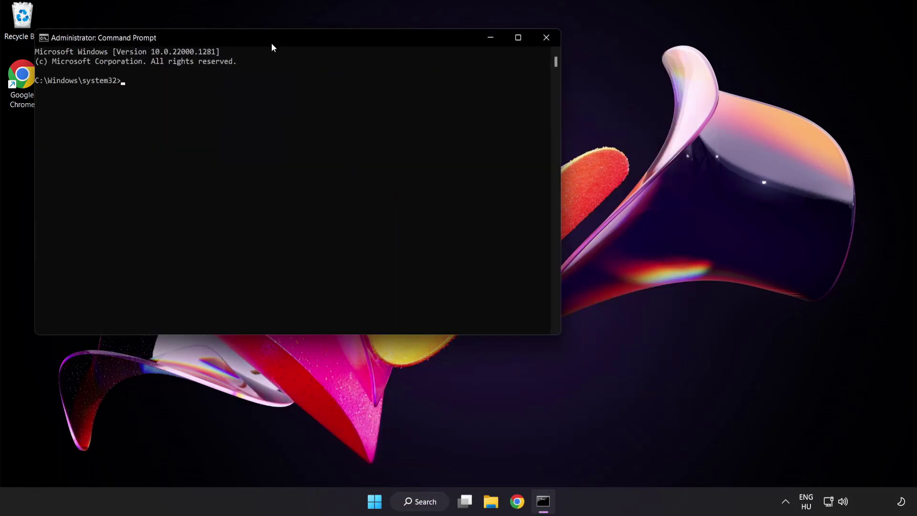
drag(262, 38, 398, 89)
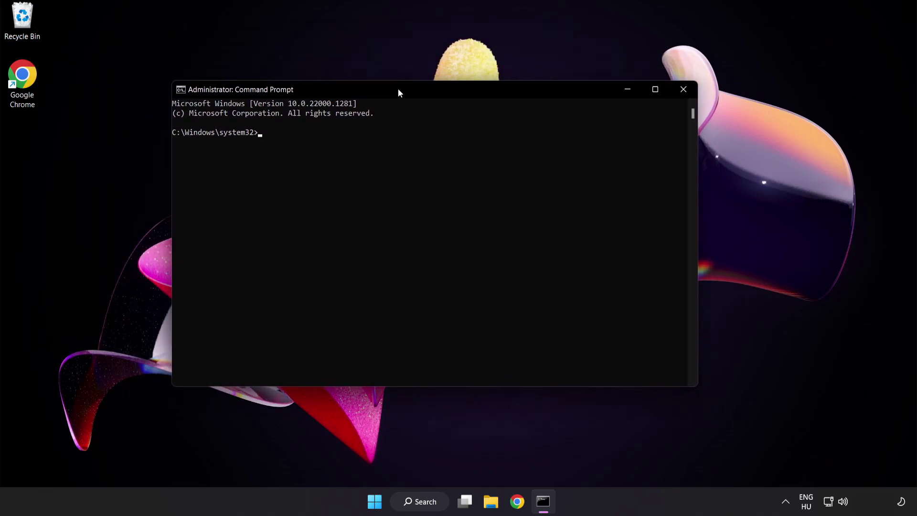
Run sfc /scannow and let verification reach 100% with no integrity violations found.
text(sfc)
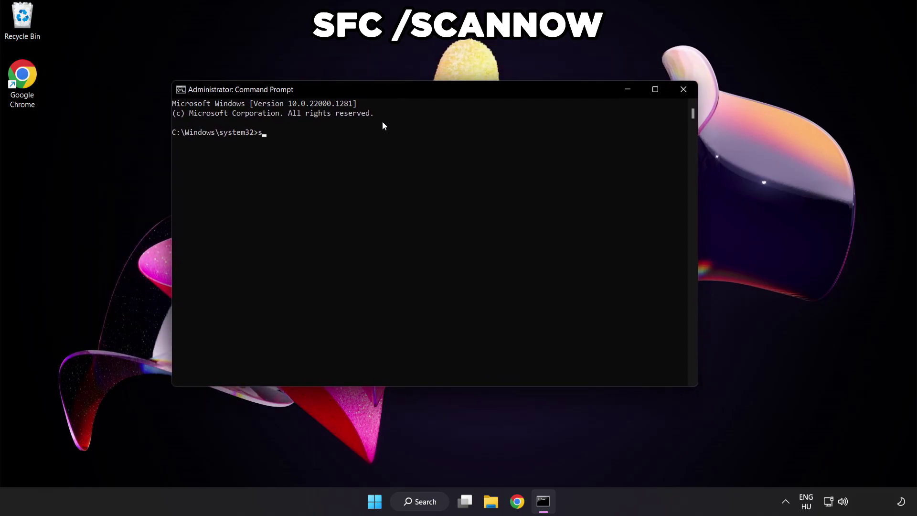
text( /scanno)
text(w)
key(Return)
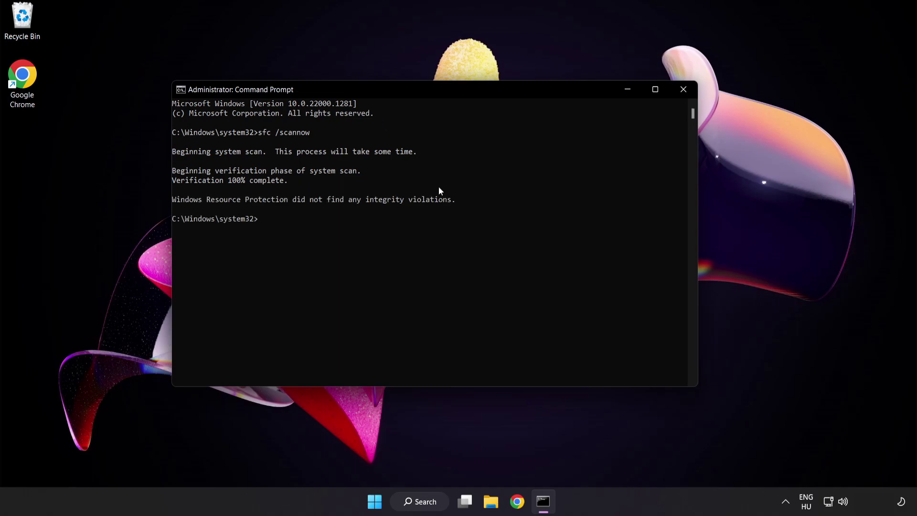
Close Command Prompt and bring up the Start menu's power options.
click(682, 91)
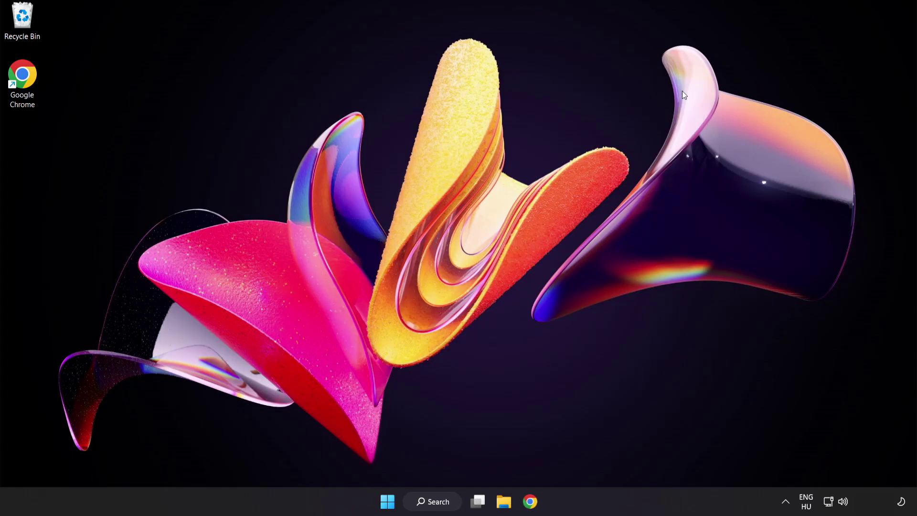
click(387, 502)
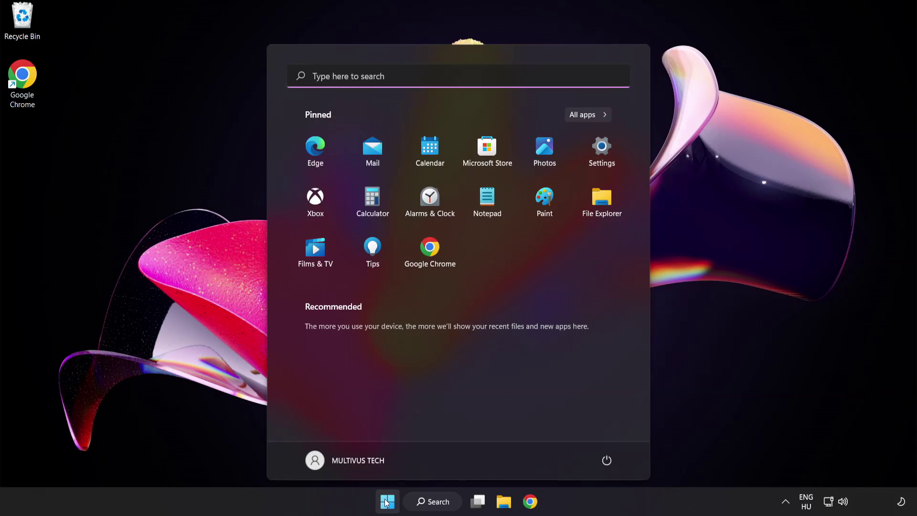
click(607, 460)
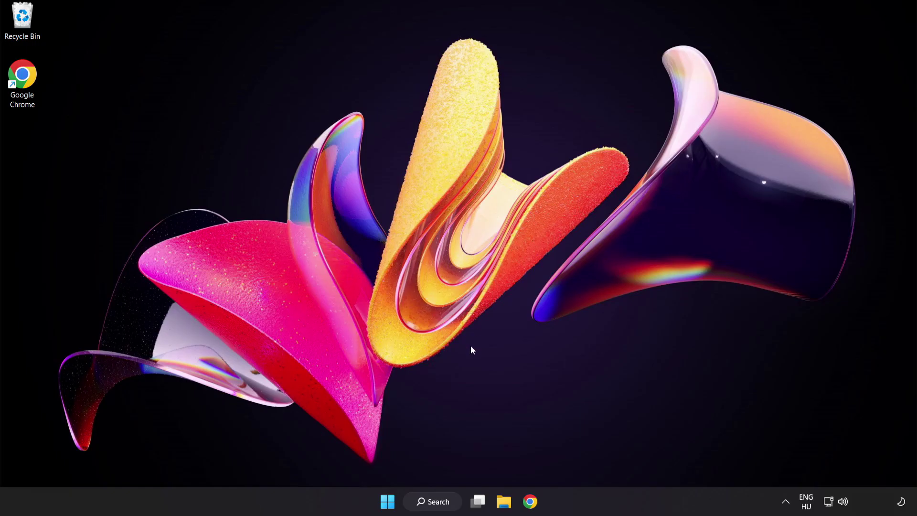
Search for 'security' and launch the Windows Security app from the best match.
click(442, 502)
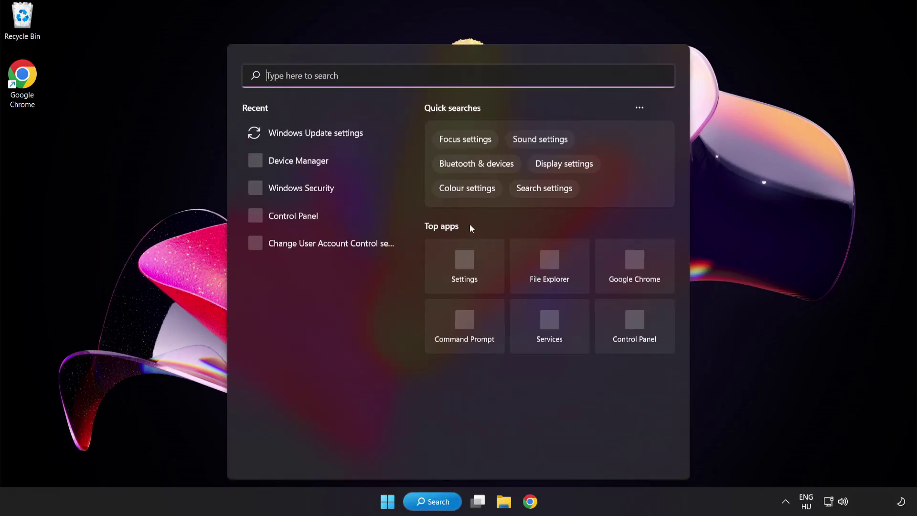
text(secu)
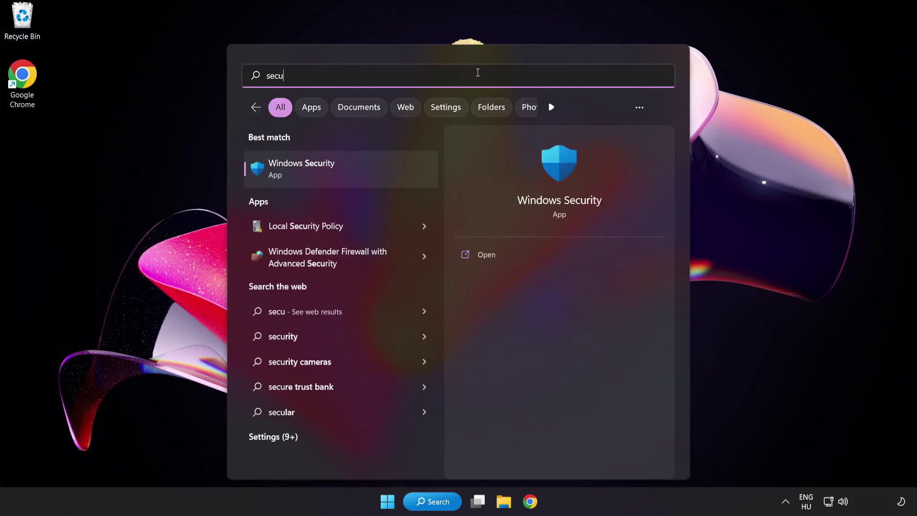
text(rity)
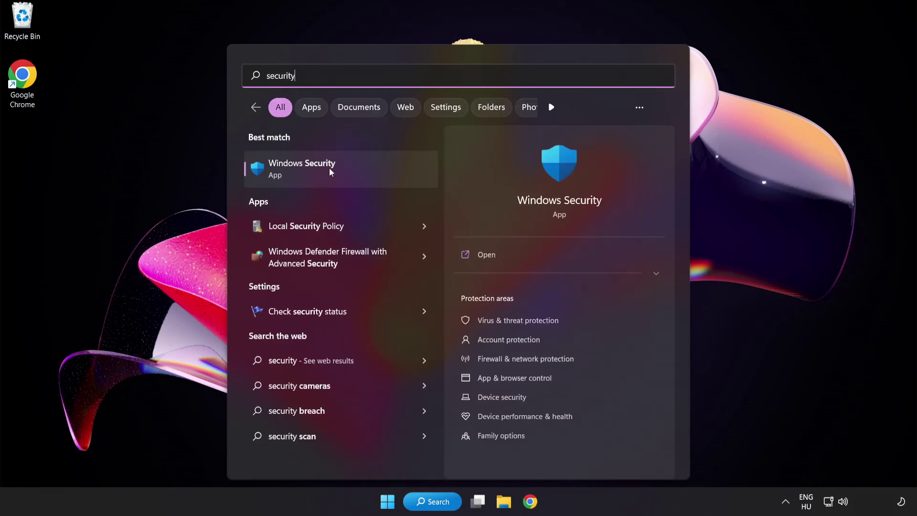
click(345, 171)
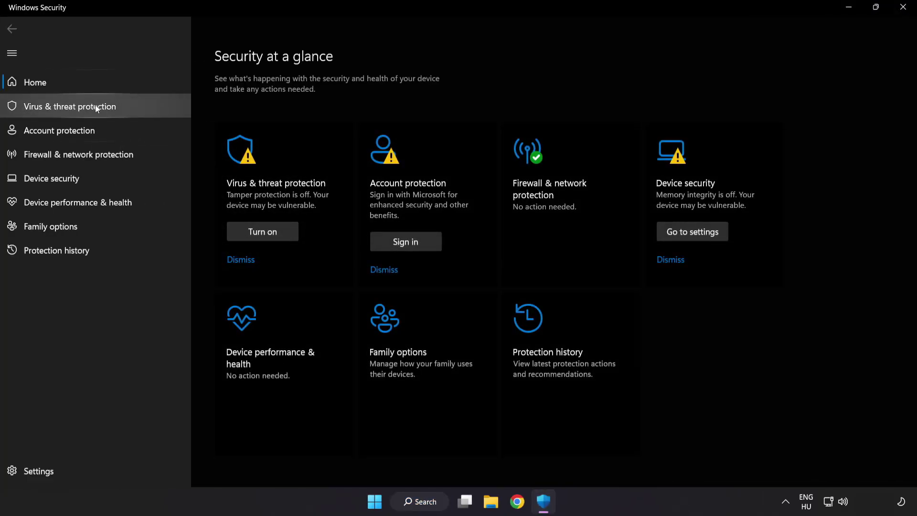
Open Virus & threat protection's Manage settings page and scroll down toward Exclusions.
click(139, 106)
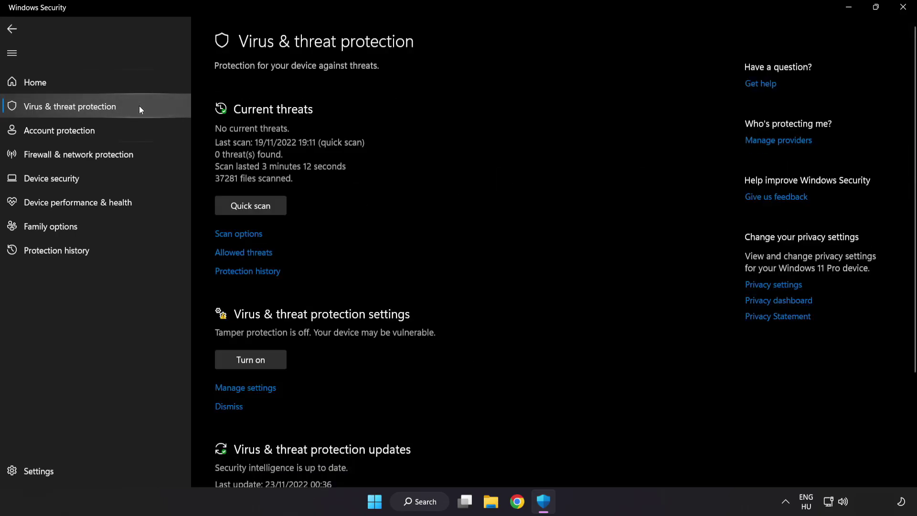
scroll(579, 137, down, 3)
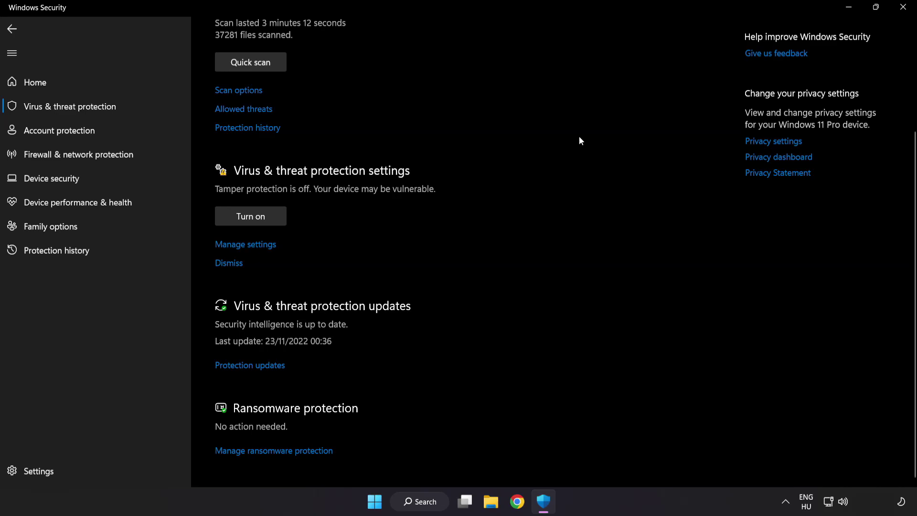
click(251, 245)
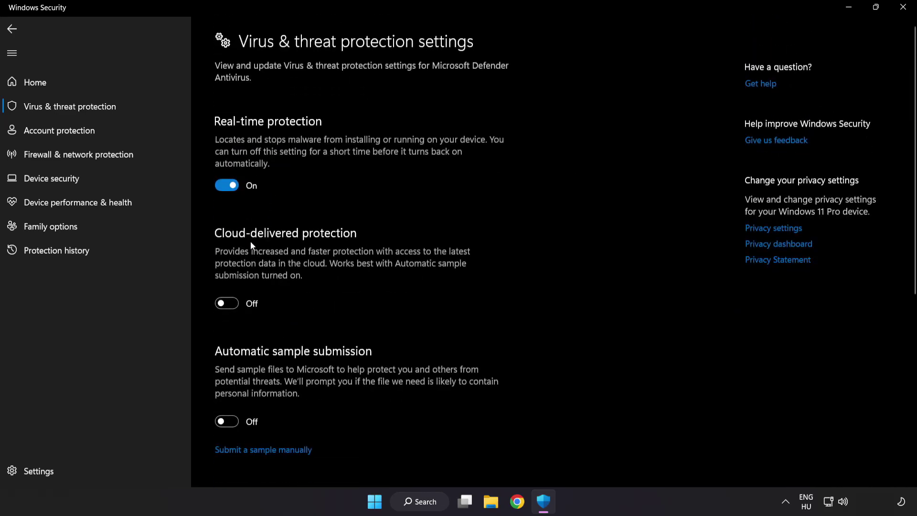
scroll(534, 252, down, 6)
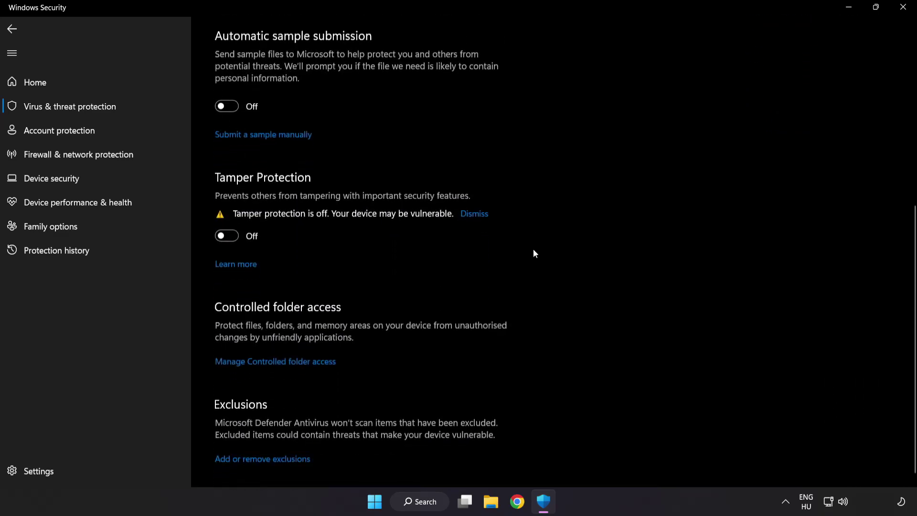
scroll(533, 253, down, 1)
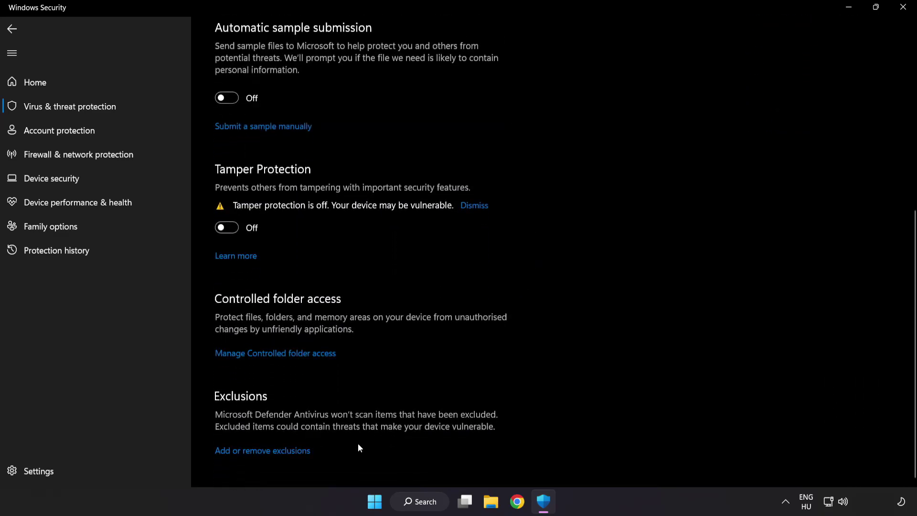
Open the Exclusions list in Windows Security and show the File, Folder, File type and Process options.
click(268, 451)
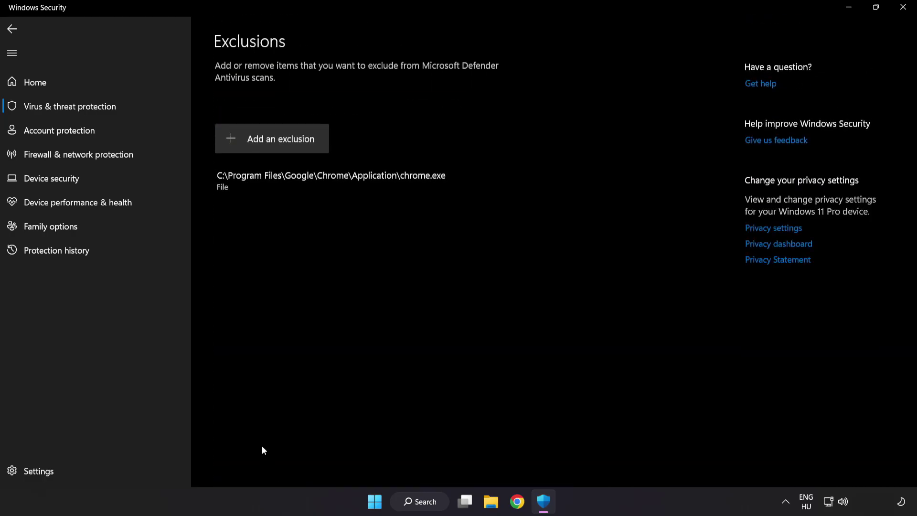
click(273, 144)
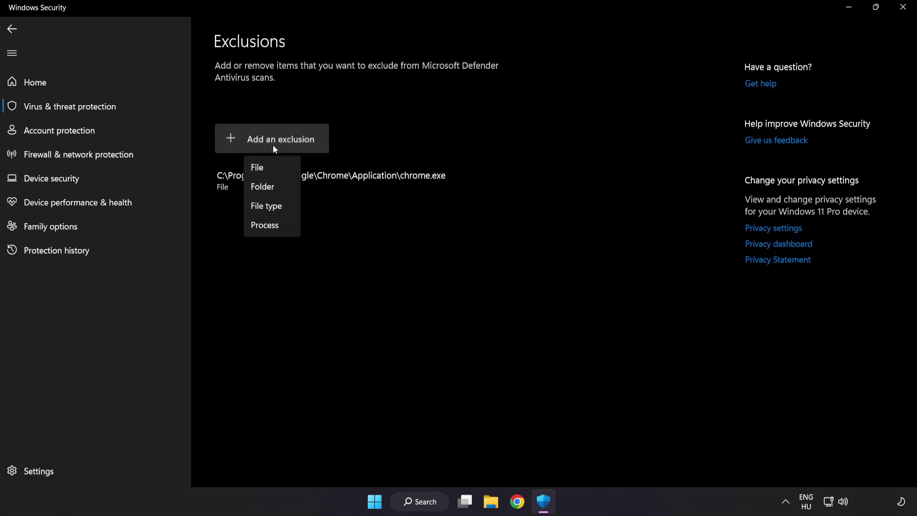
Add the NOT WORKING APP shortcut in C:\Program Files (x86)\NOT WORKING APP as a file exclusion.
click(267, 170)
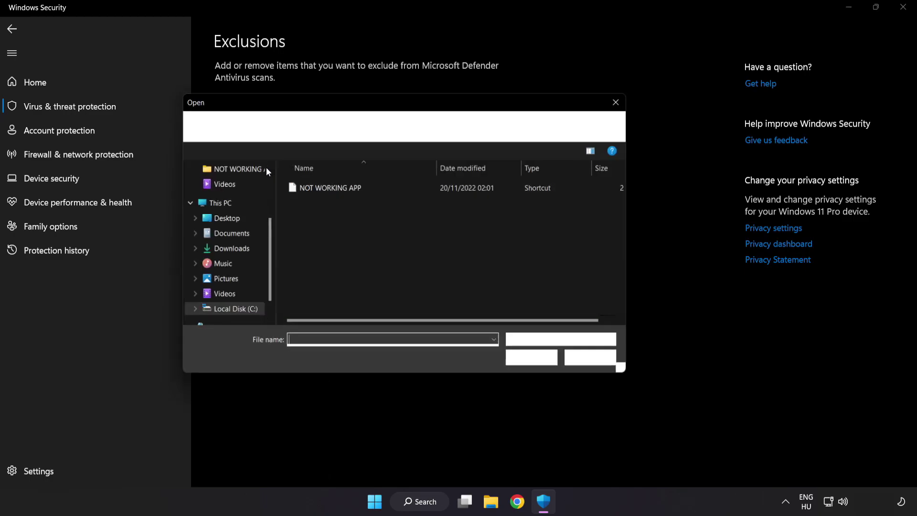
click(293, 128)
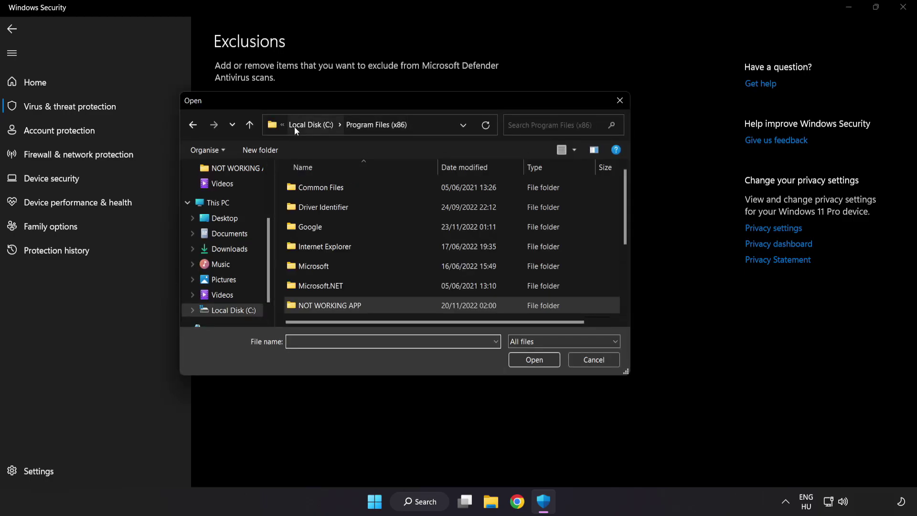
click(300, 124)
click(302, 124)
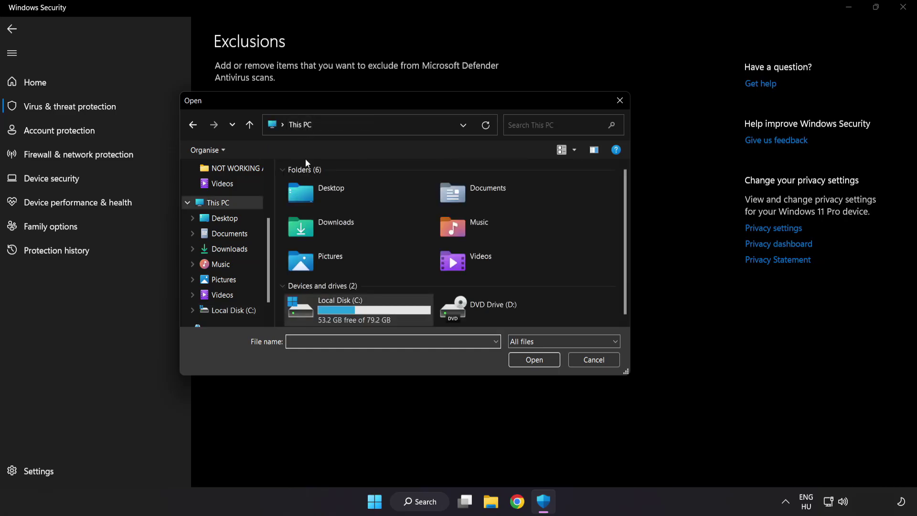
double_click(342, 313)
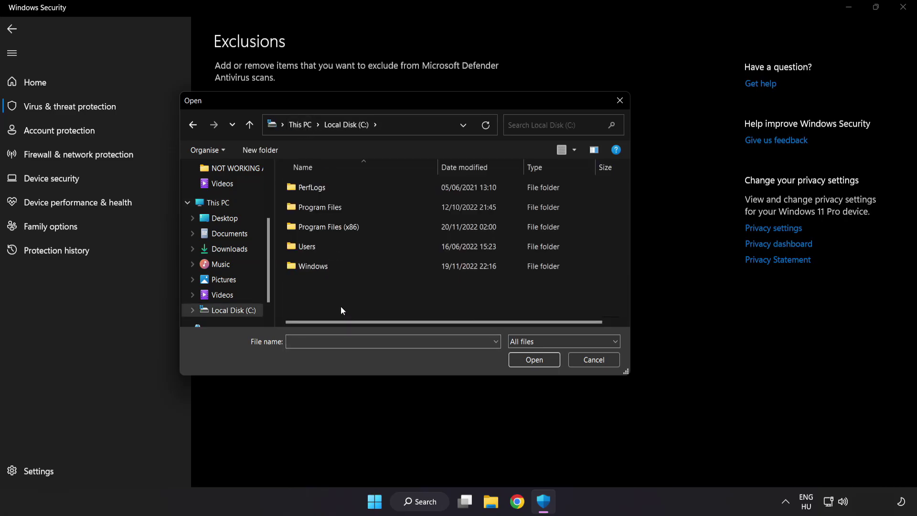
double_click(352, 224)
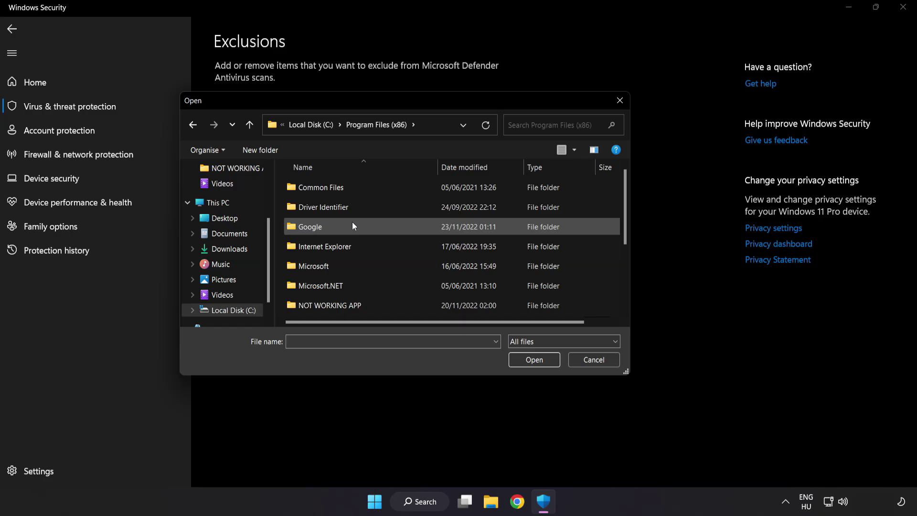
scroll(341, 292, down, 1)
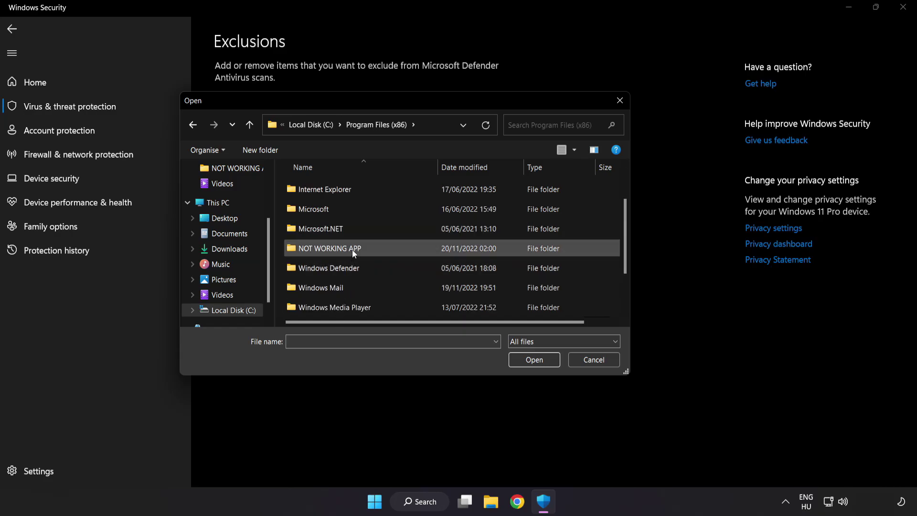
double_click(363, 249)
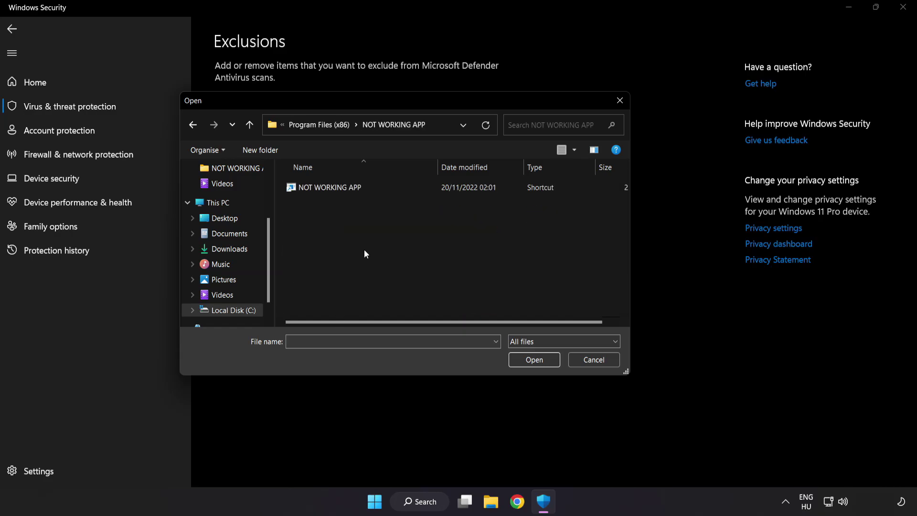
click(334, 190)
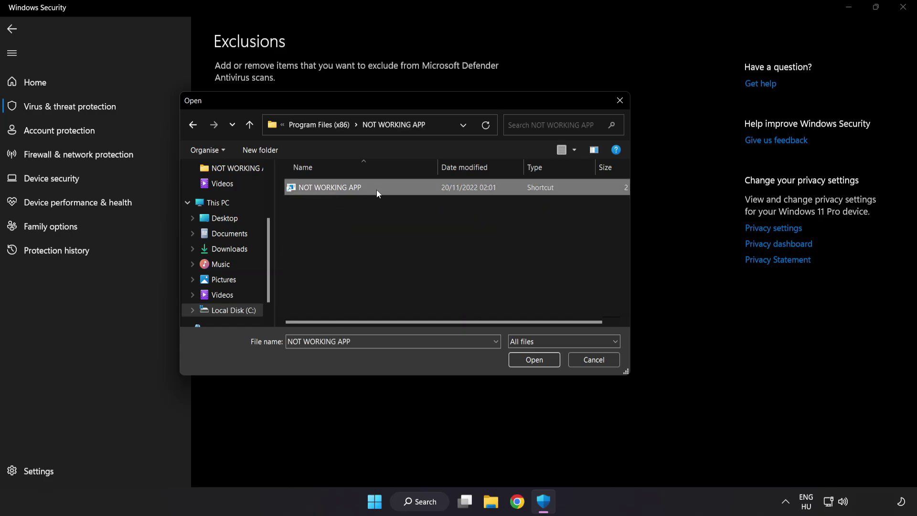
click(535, 362)
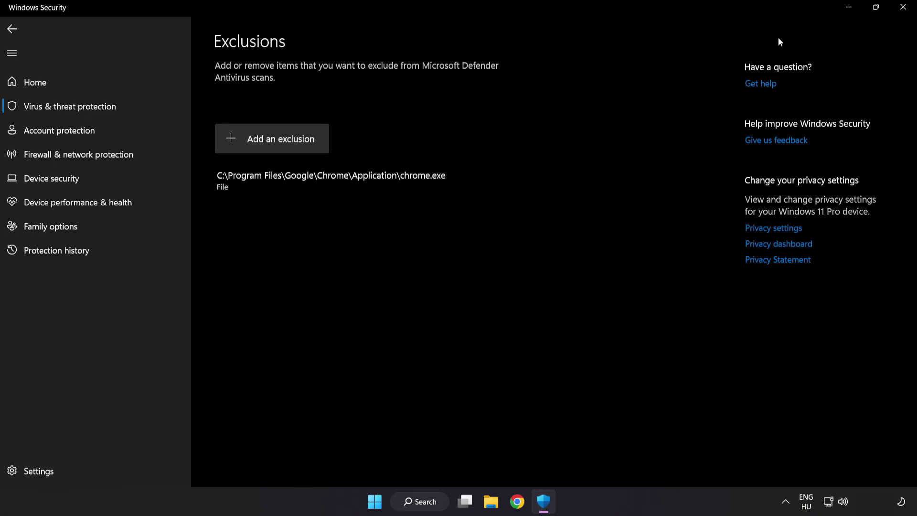
Close Windows Security and show the Start menu's power options, including Restart.
click(899, 15)
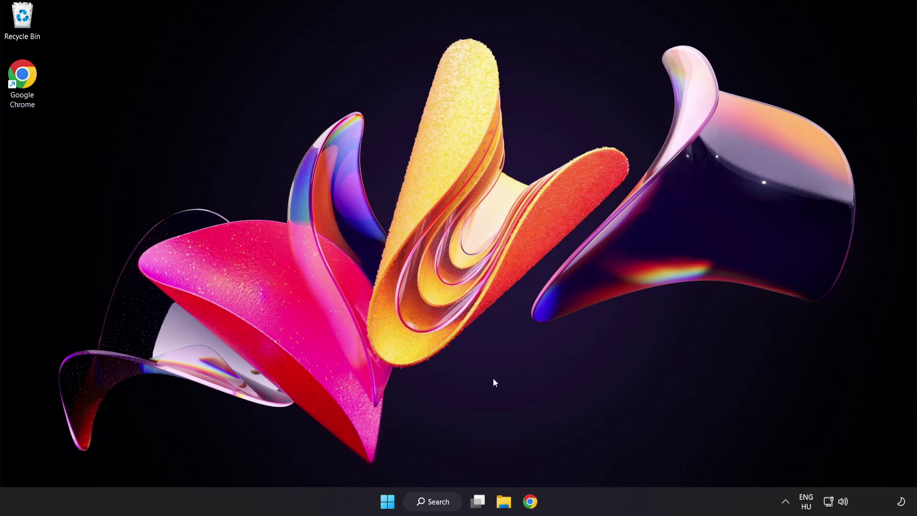
click(387, 501)
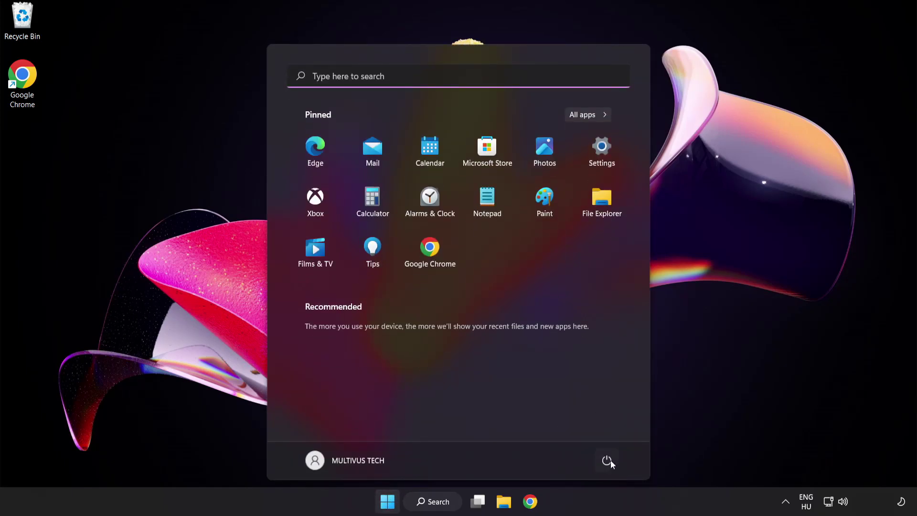
click(610, 460)
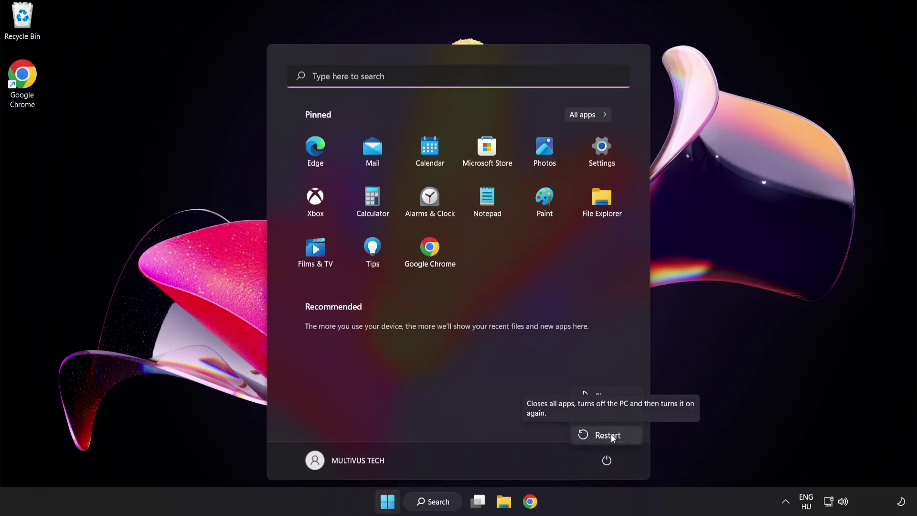